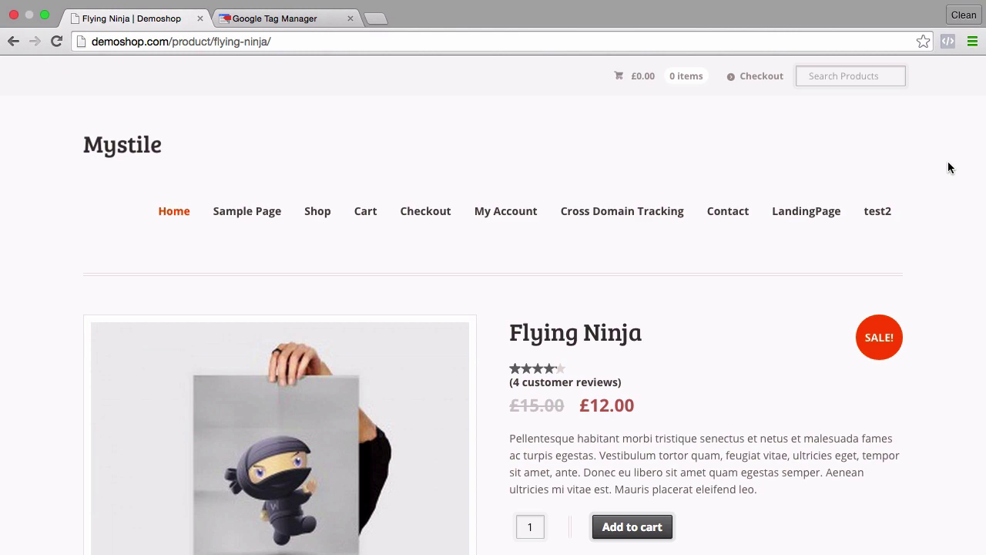
# Inspect the HTML of the phone link in the shop's footer, and test the link without launching the external application.
pyautogui.scroll(-15, 949, 167)
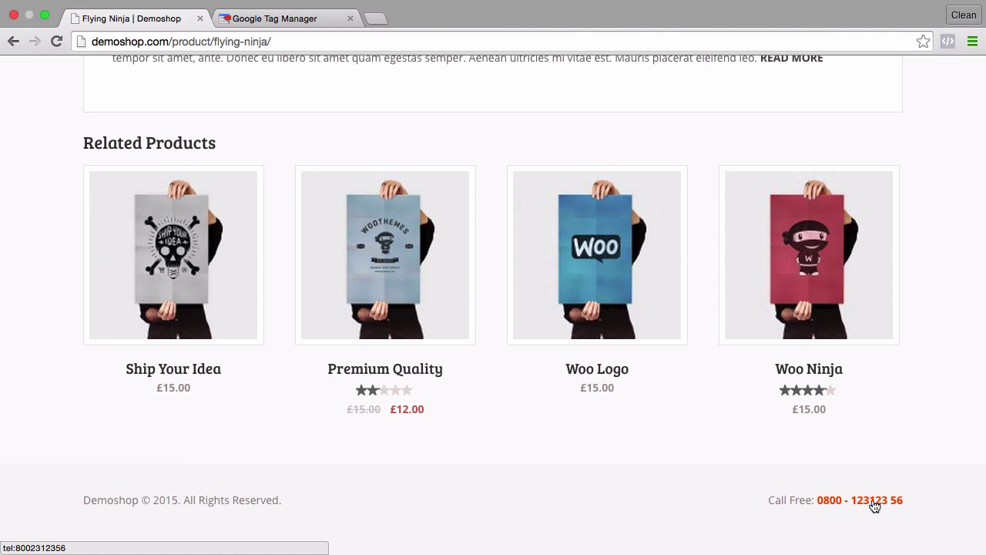
pyautogui.rightClick(874, 501)
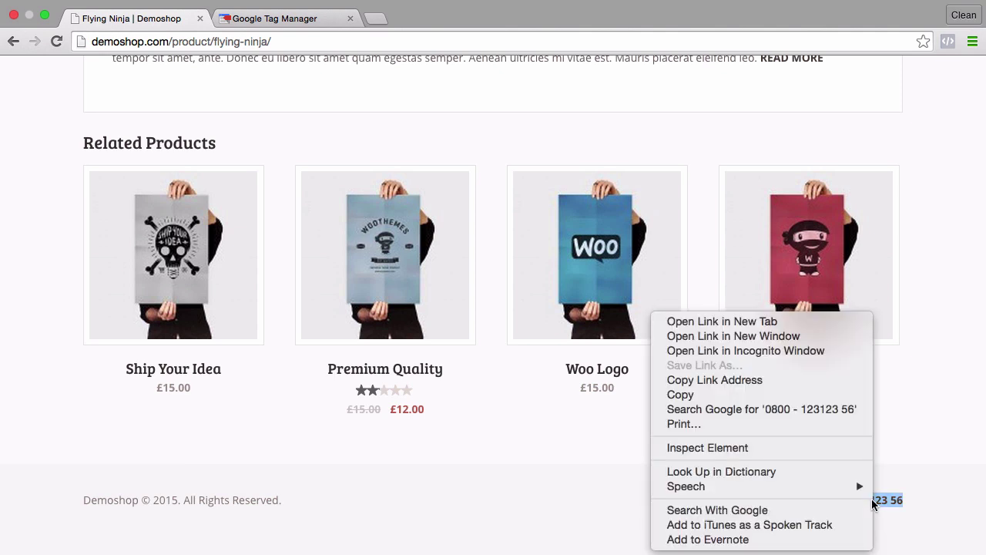
pyautogui.click(800, 448)
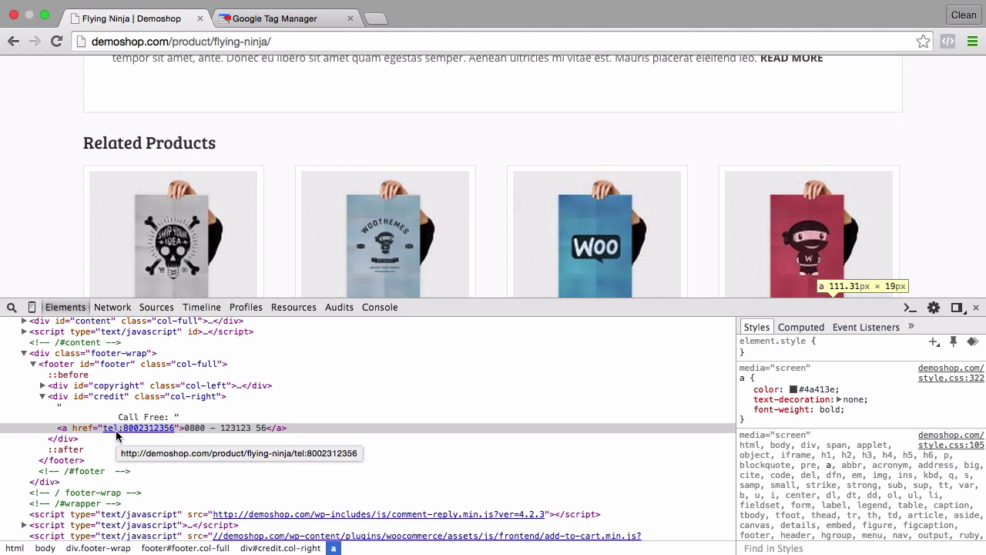
pyautogui.press('super+alt+i')
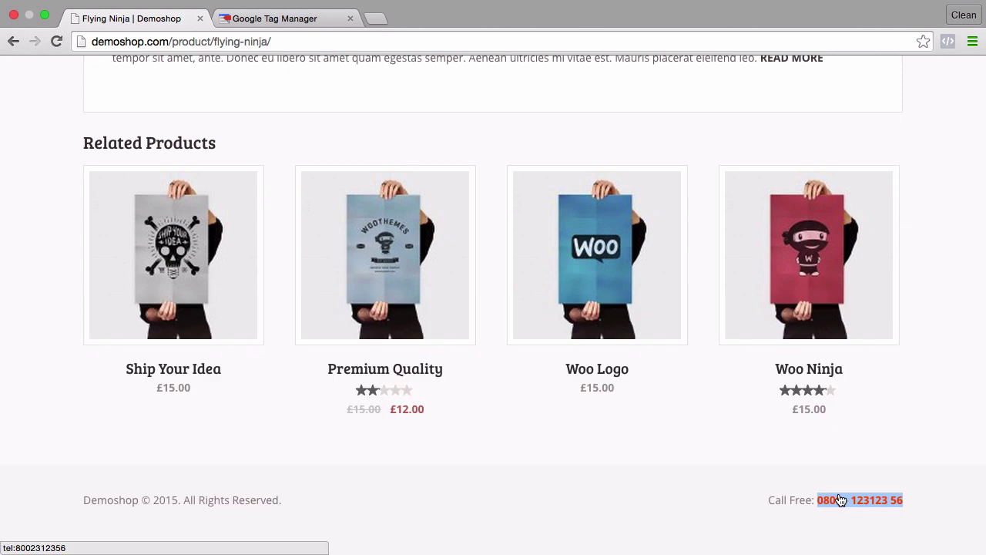
pyautogui.click(840, 500)
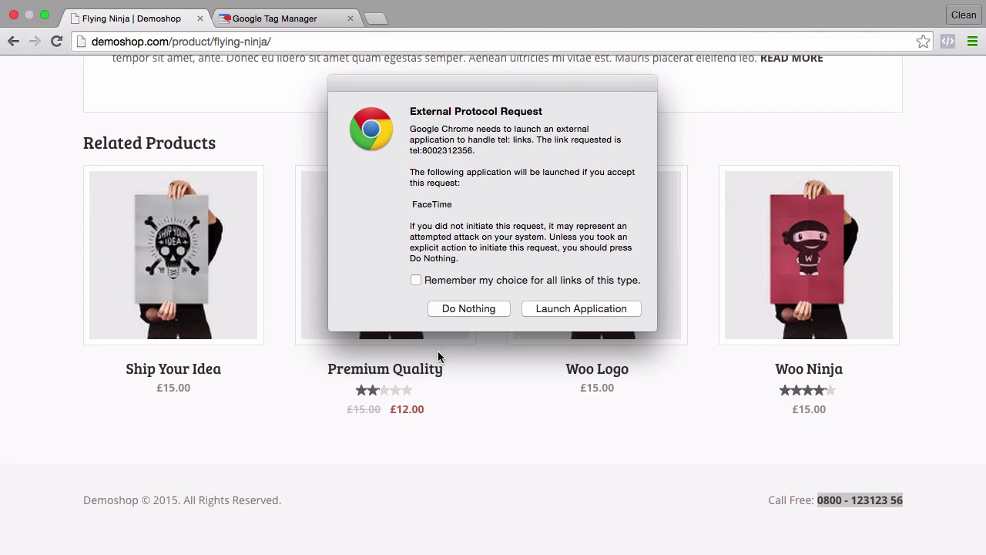
pyautogui.click(456, 309)
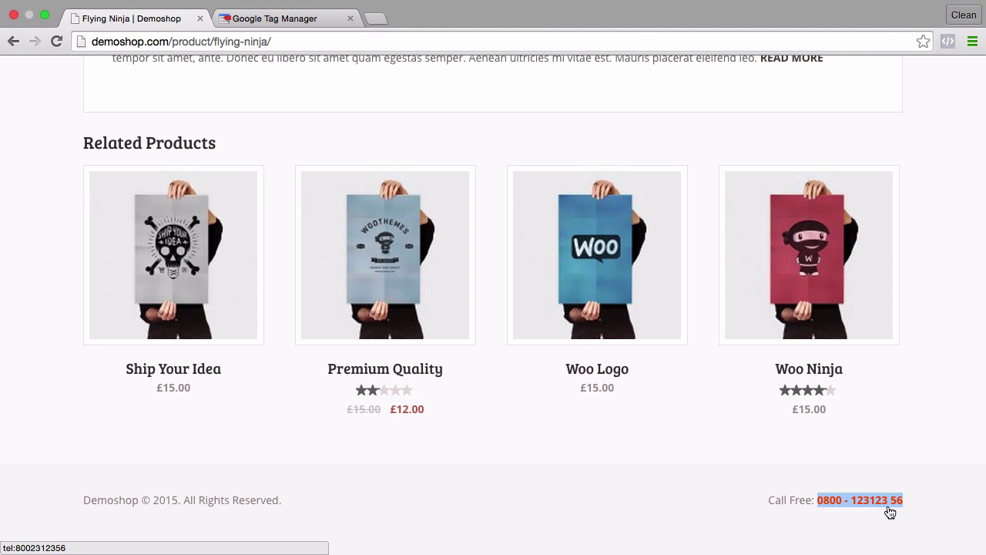
# Switch to Google Tag Manager and start a new trigger named Generic Click Trigger.
pyautogui.click(294, 18)
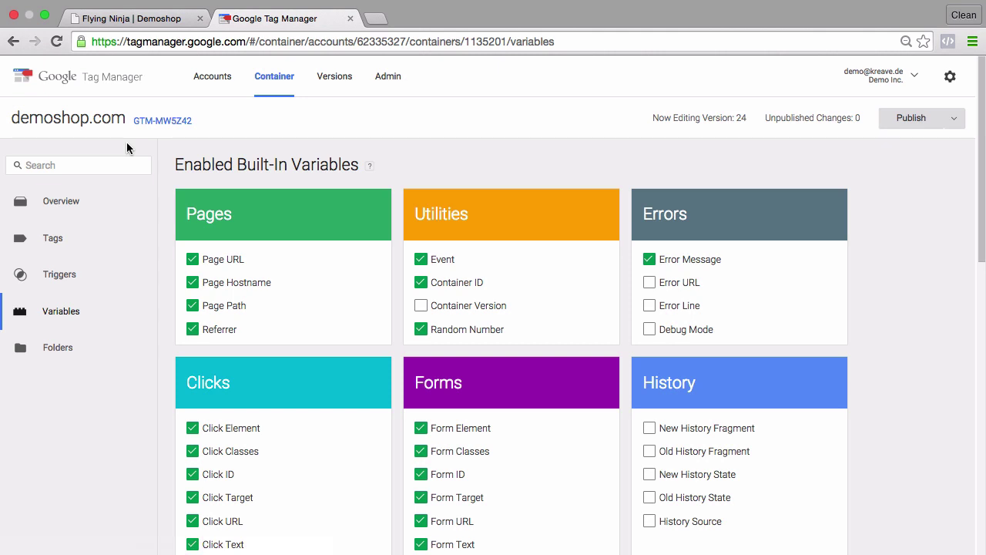
pyautogui.click(42, 282)
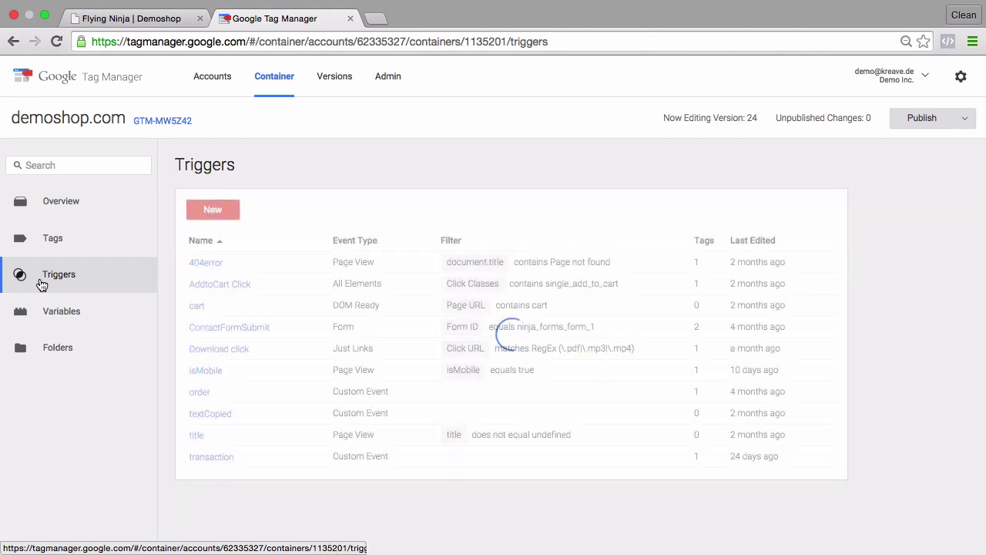
pyautogui.click(219, 209)
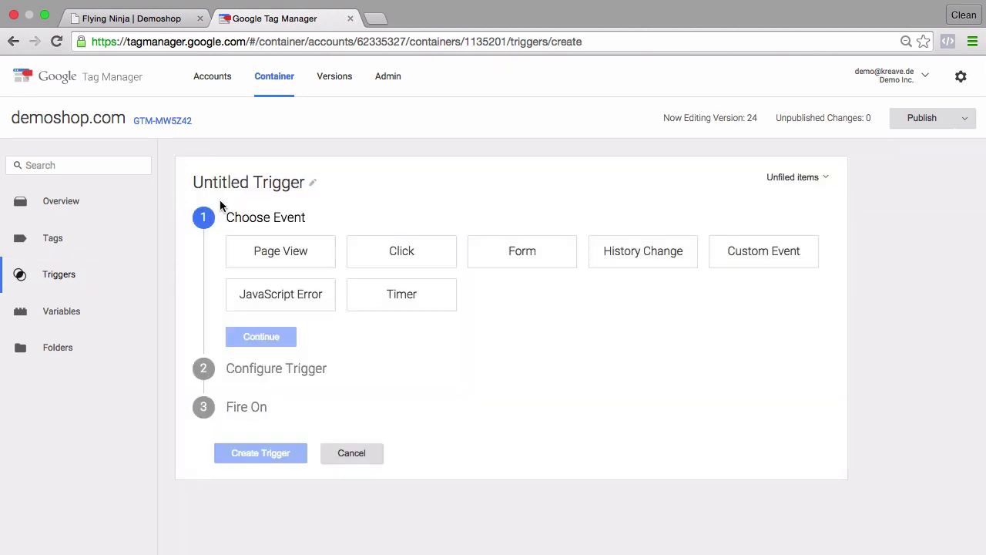
pyautogui.click(237, 179)
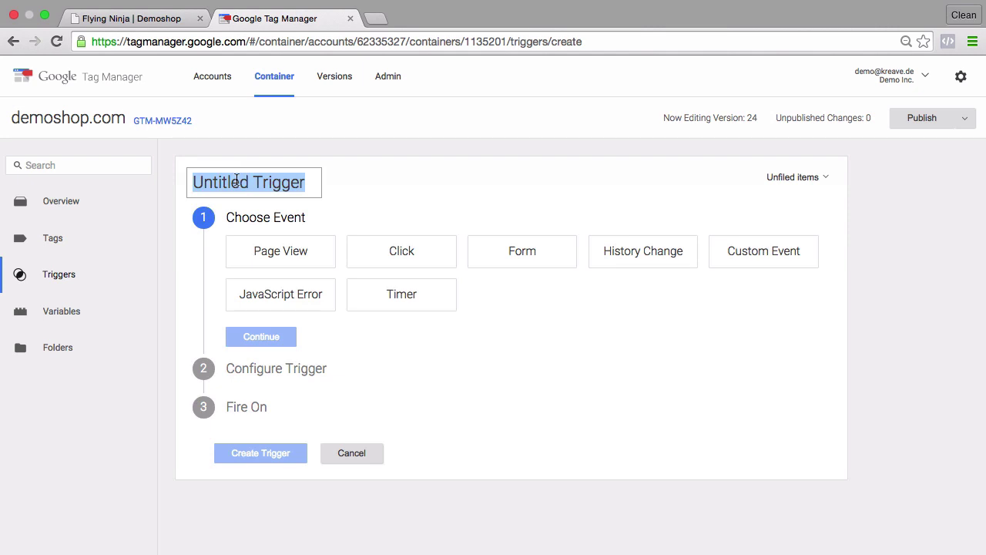
pyautogui.write('Generic Cl')
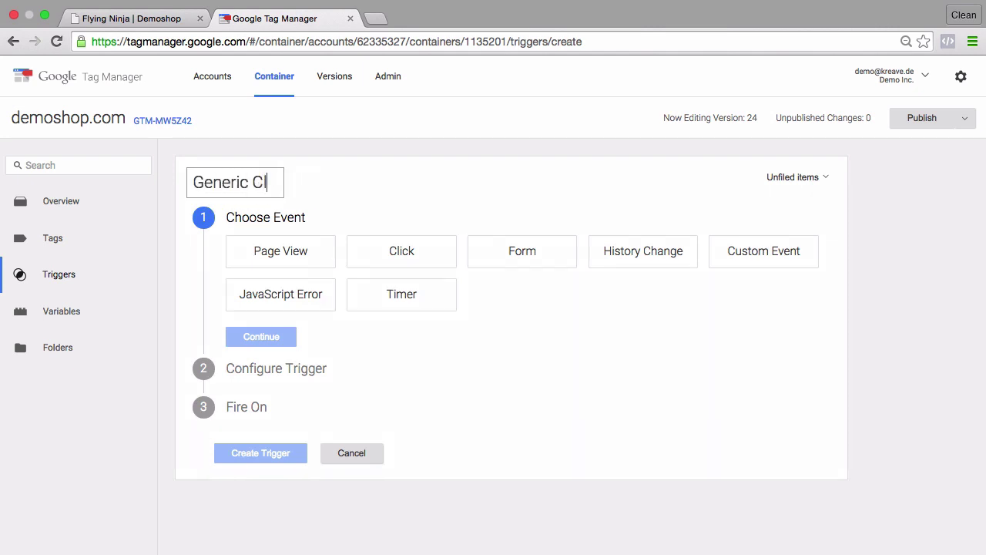
pyautogui.write('ick Trigger')
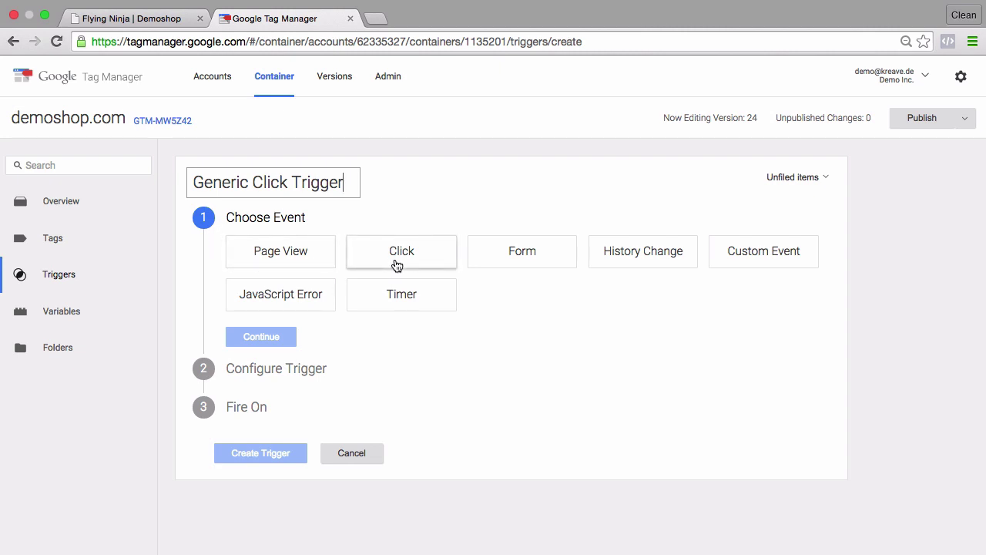
# Set the trigger's event to Click and its targets to Just Links, completing the trigger configuration.
pyautogui.click(398, 266)
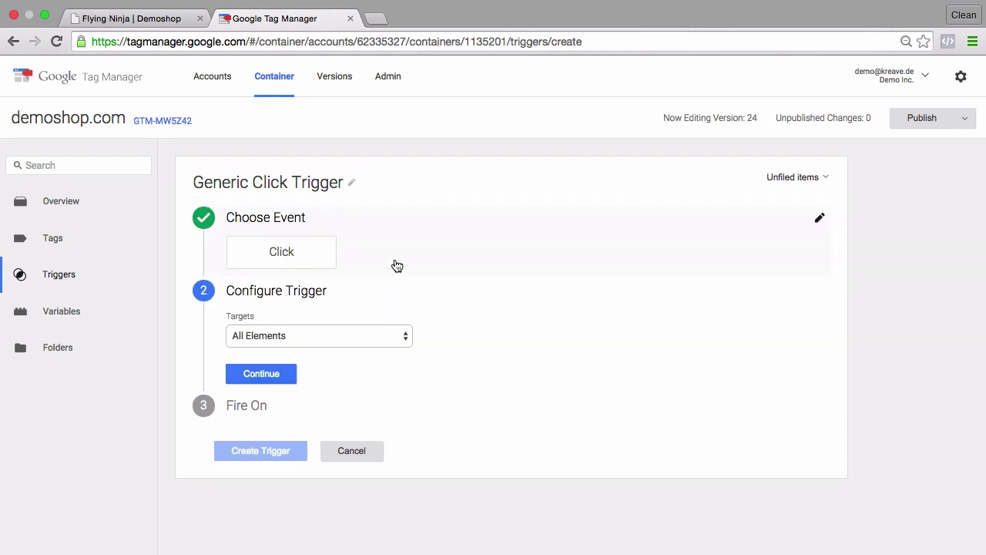
pyautogui.click(270, 340)
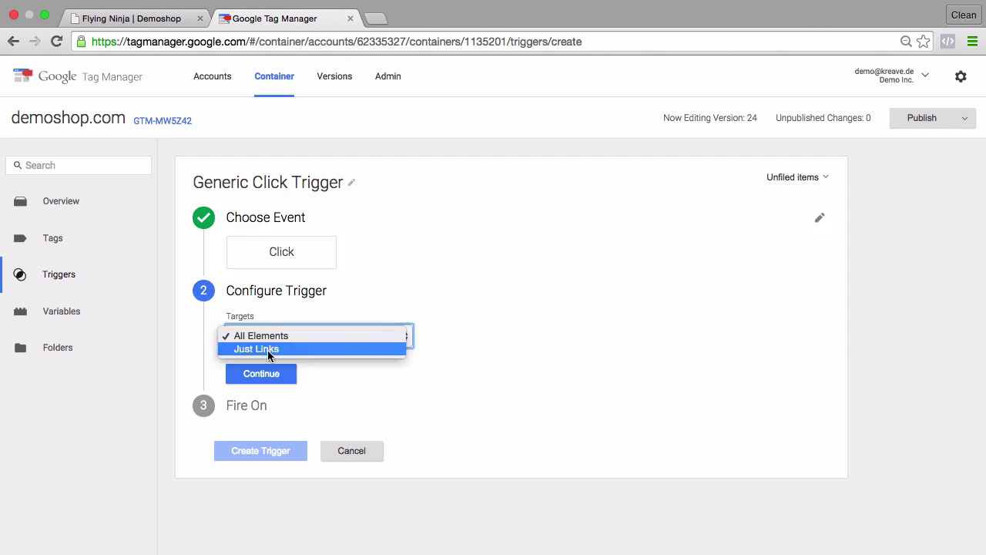
pyautogui.click(320, 349)
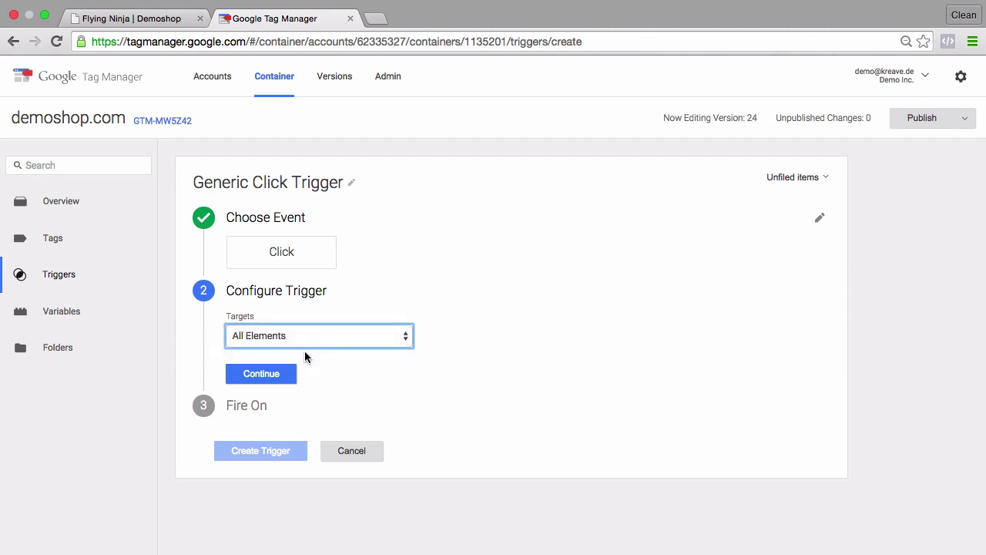
pyautogui.click(215, 382)
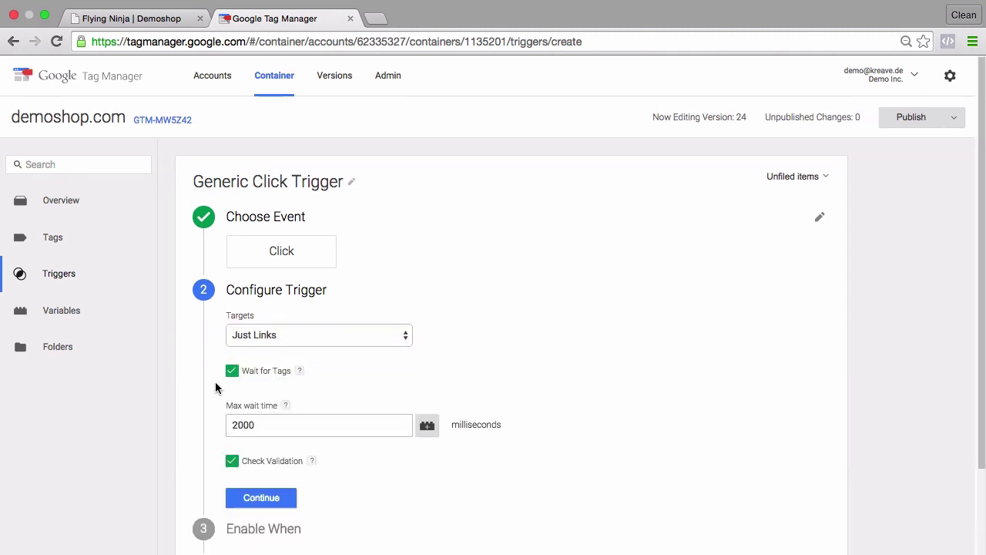
pyautogui.scroll(-2, 217, 354)
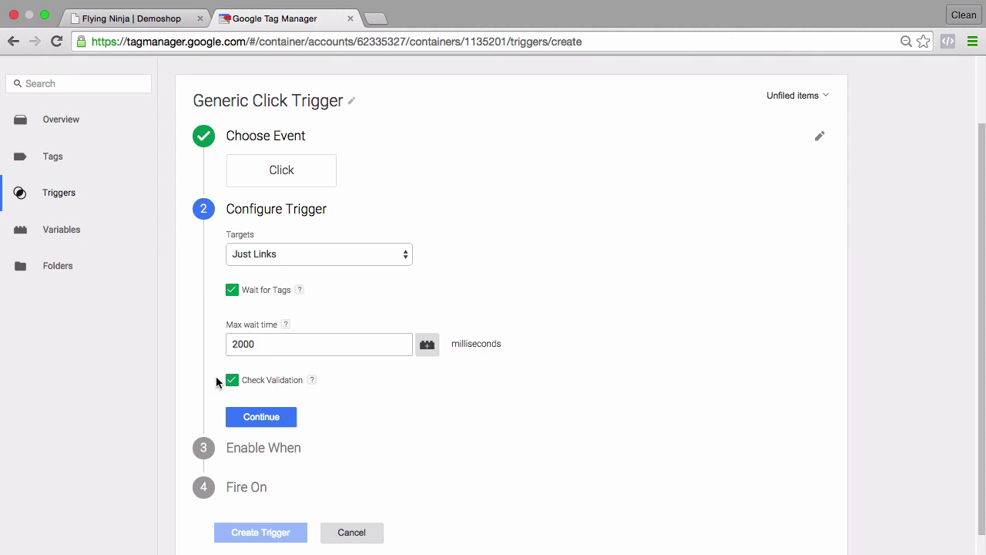
pyautogui.click(261, 416)
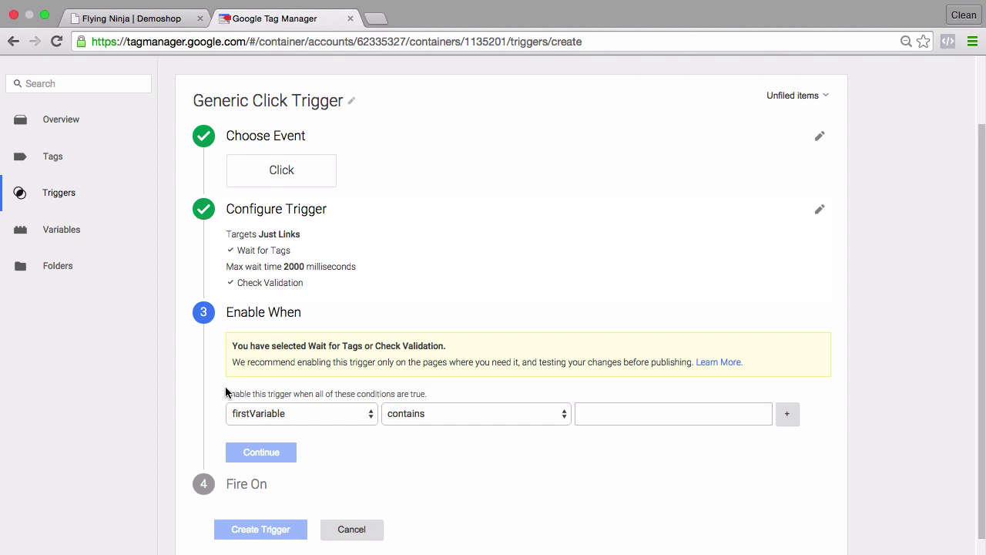
# Enable the trigger when Page URL matches RegEx .* and accept that condition.
pyautogui.click(253, 414)
pyautogui.moveTo(261, 546)
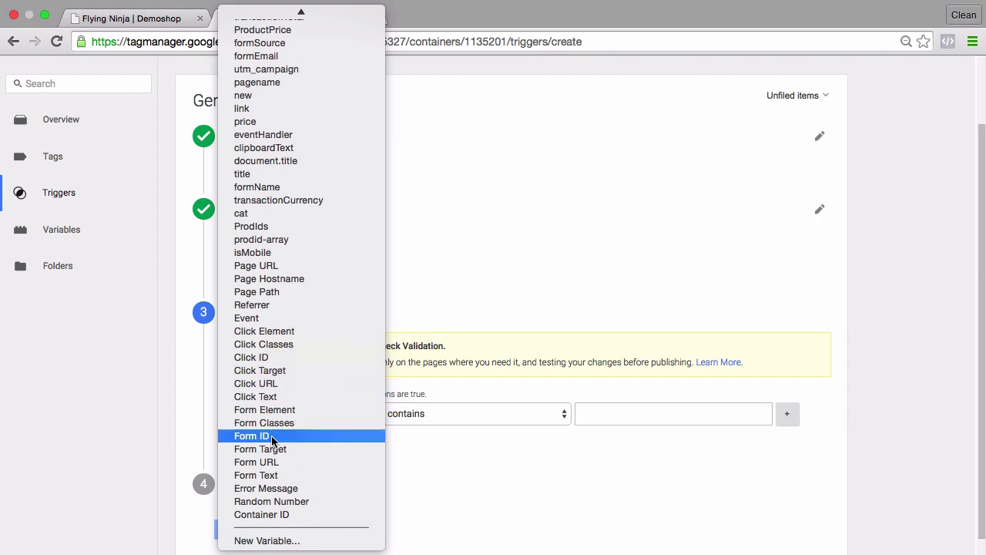
pyautogui.click(298, 265)
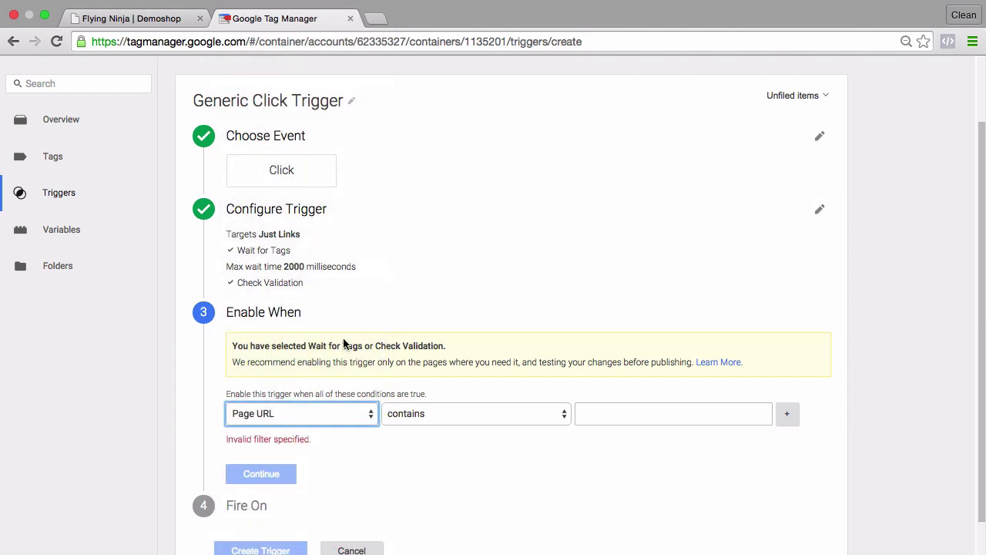
pyautogui.click(460, 416)
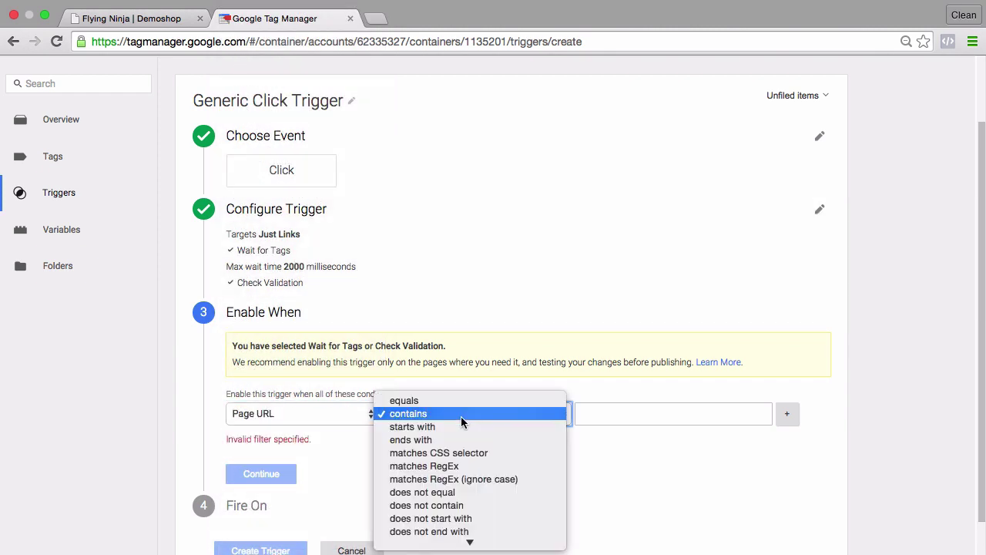
pyautogui.click(449, 467)
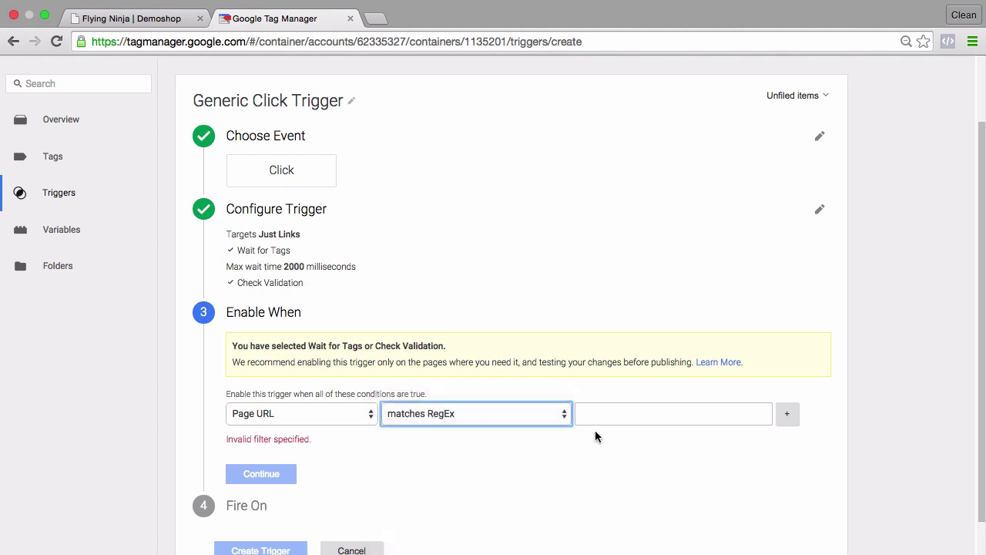
pyautogui.click(619, 411)
pyautogui.write('.')
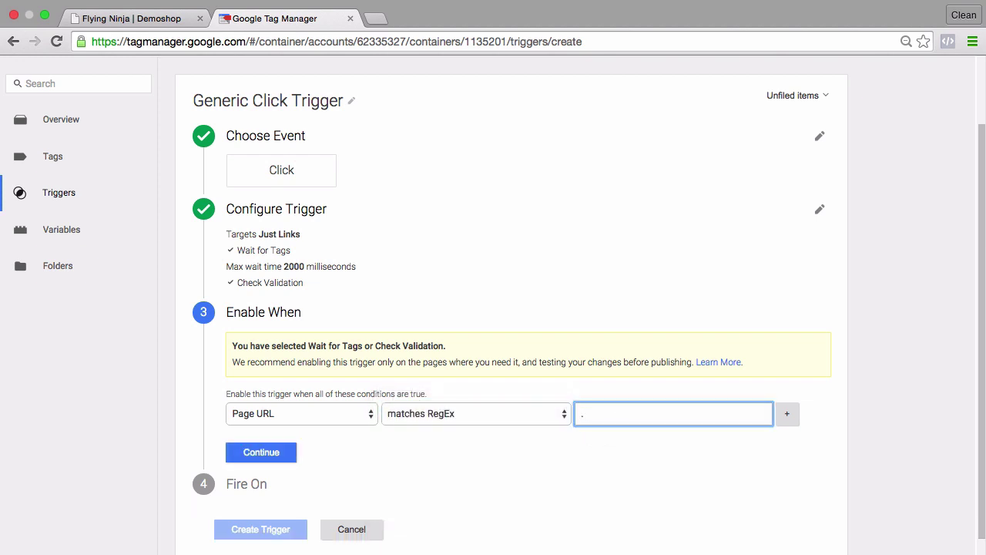
pyautogui.write('*')
pyautogui.click(279, 451)
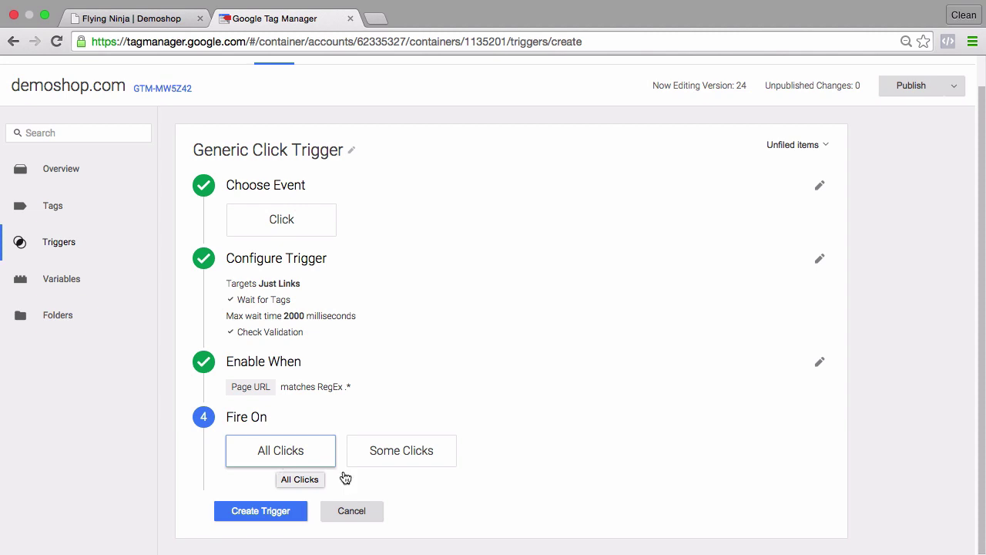
# Look at the Some Clicks filter option, return to firing on All Clicks, and create the trigger.
pyautogui.click(406, 459)
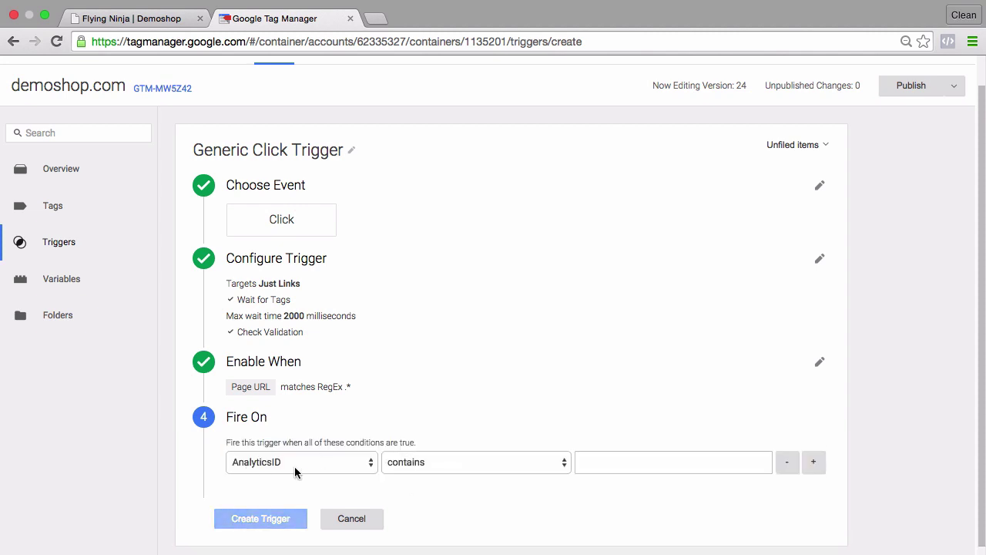
pyautogui.click(786, 462)
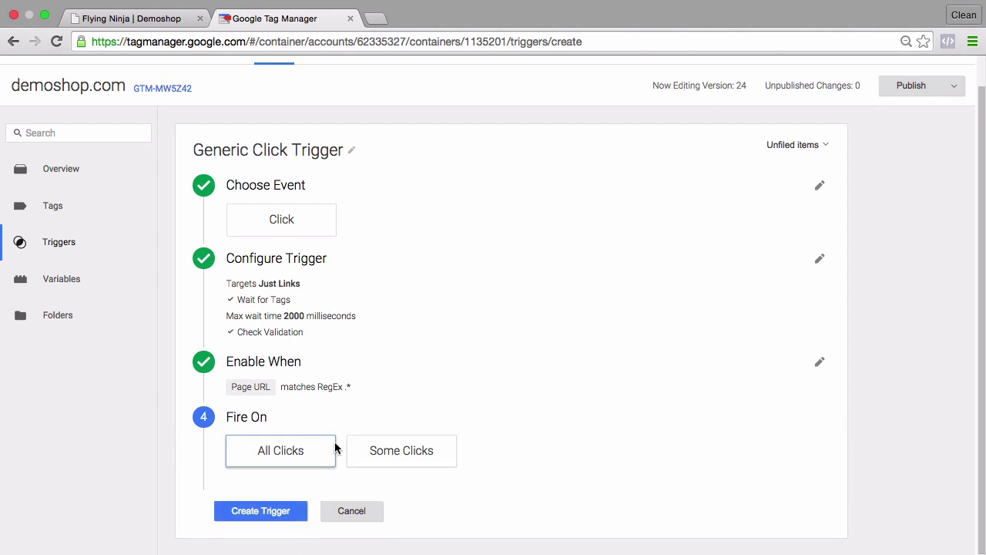
pyautogui.click(242, 512)
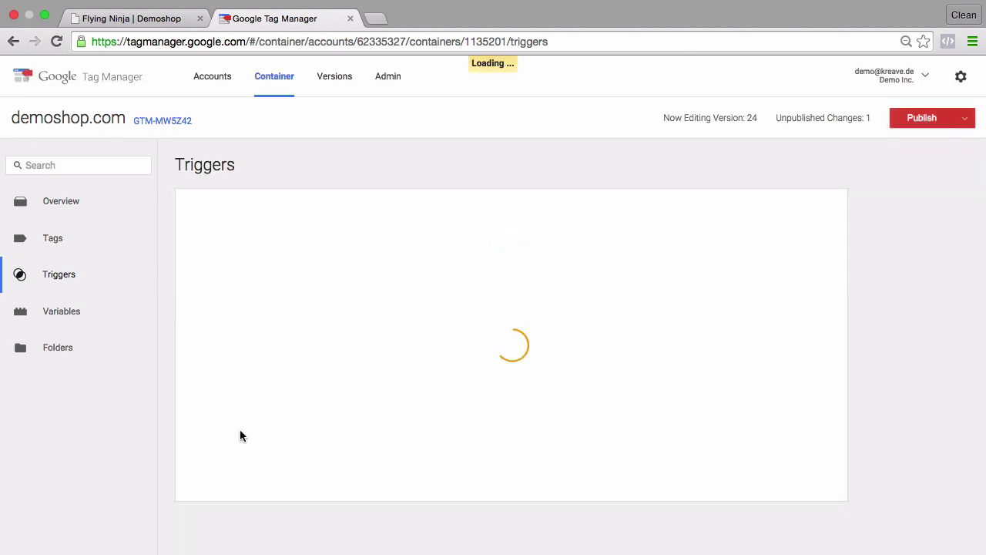
# Start preview mode for the container and reload the Flying Ninja product page on Demoshop.
pyautogui.click(928, 119)
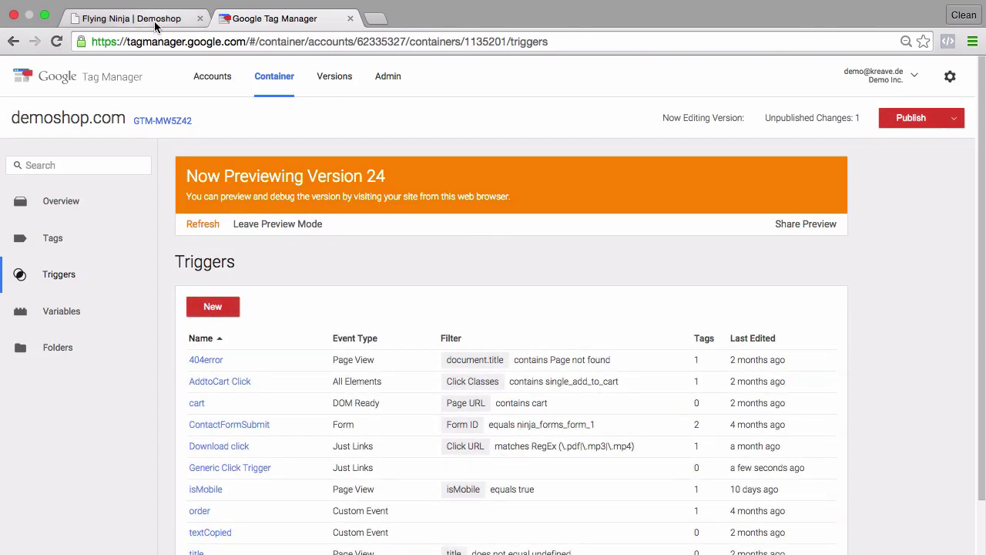
pyautogui.click(154, 26)
pyautogui.press('super+r')
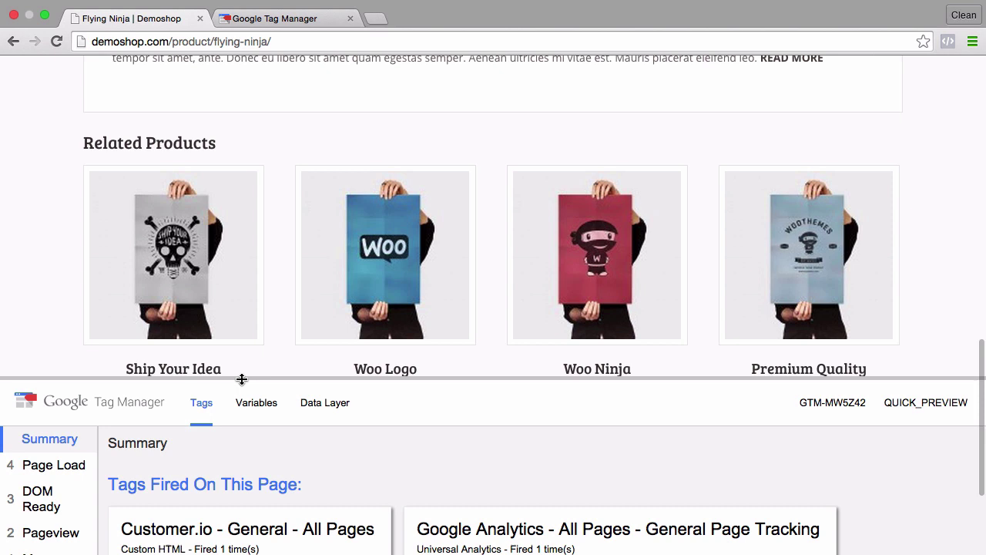
# Enlarge the Tag Manager debug pane and test the footer's phone link to record its click events.
pyautogui.moveTo(242, 379); pyautogui.dragTo(244, 321)
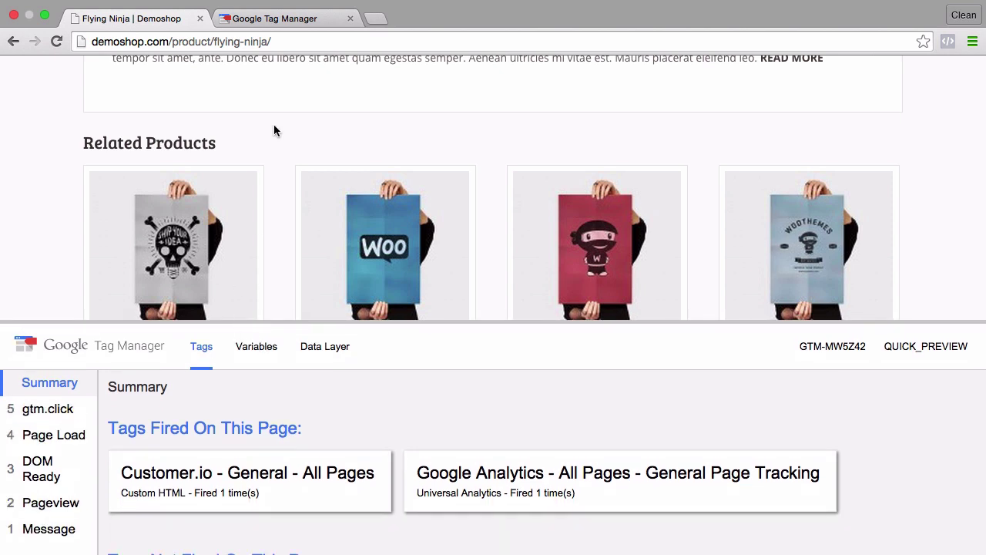
pyautogui.scroll(-3, 274, 127)
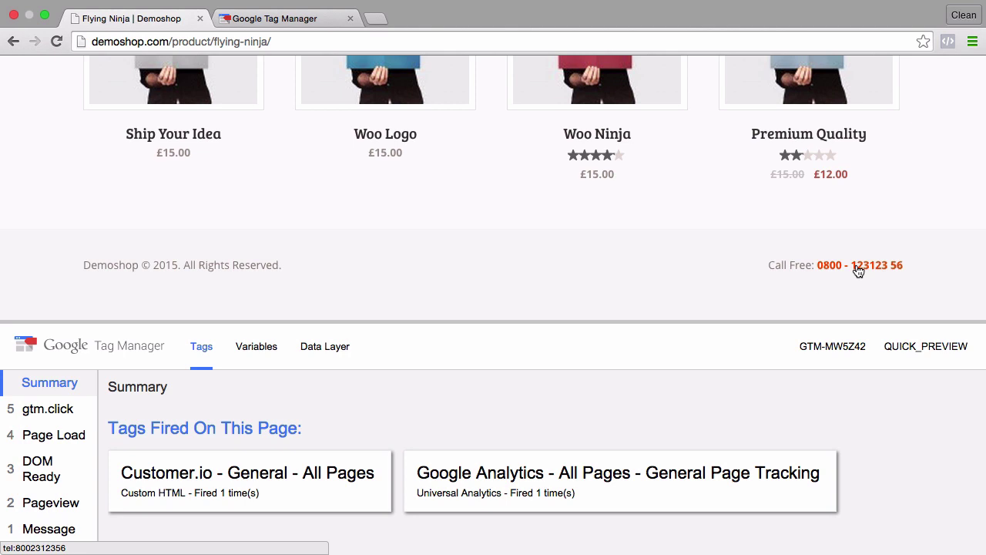
pyautogui.click(858, 269)
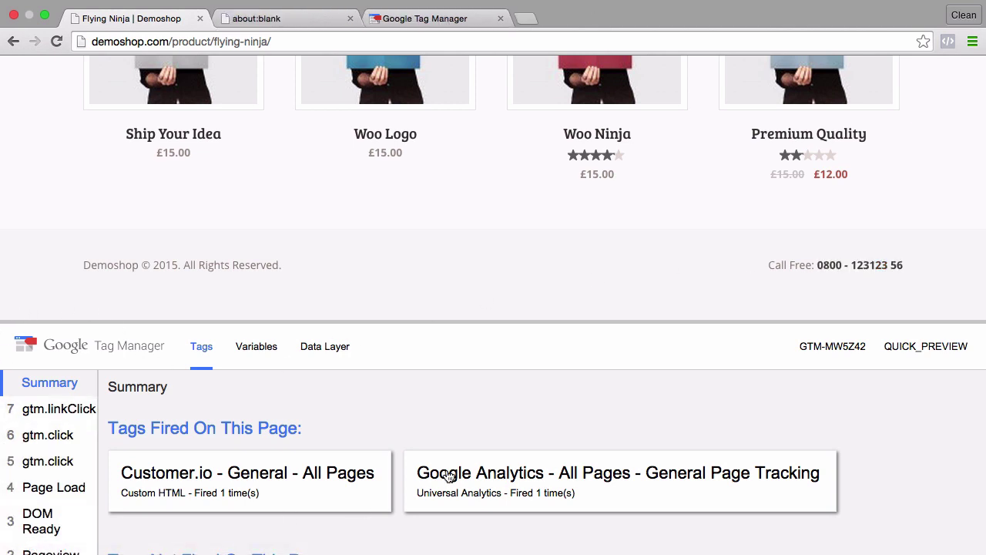
# Examine the variables recorded for the gtm.linkClick event, especially the click variables such as Click URL.
pyautogui.click(41, 416)
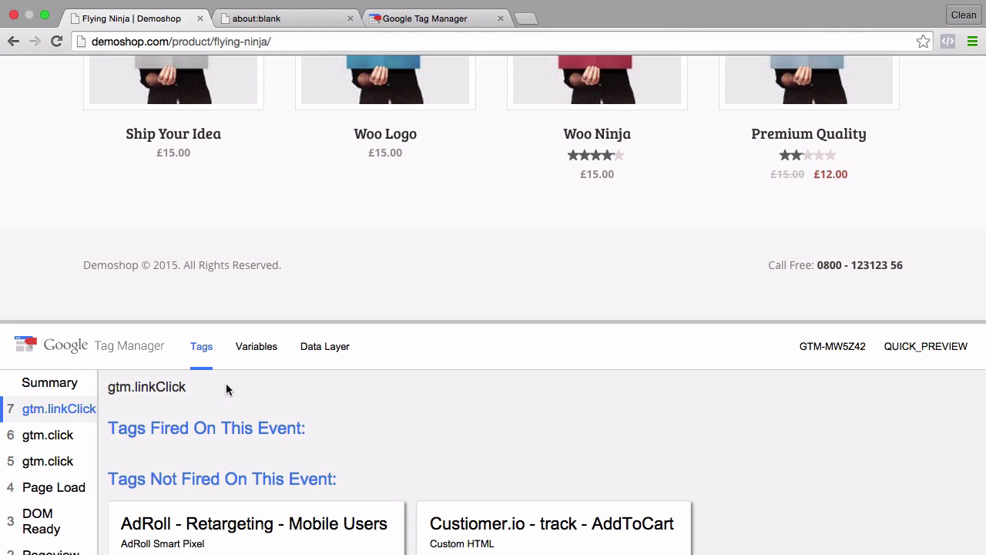
pyautogui.click(267, 360)
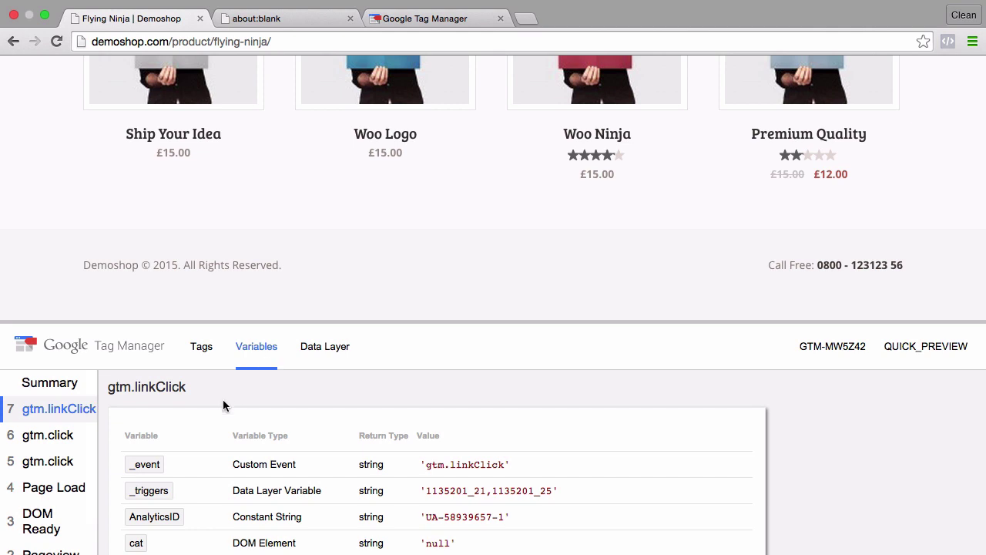
pyautogui.scroll(-5, 224, 406)
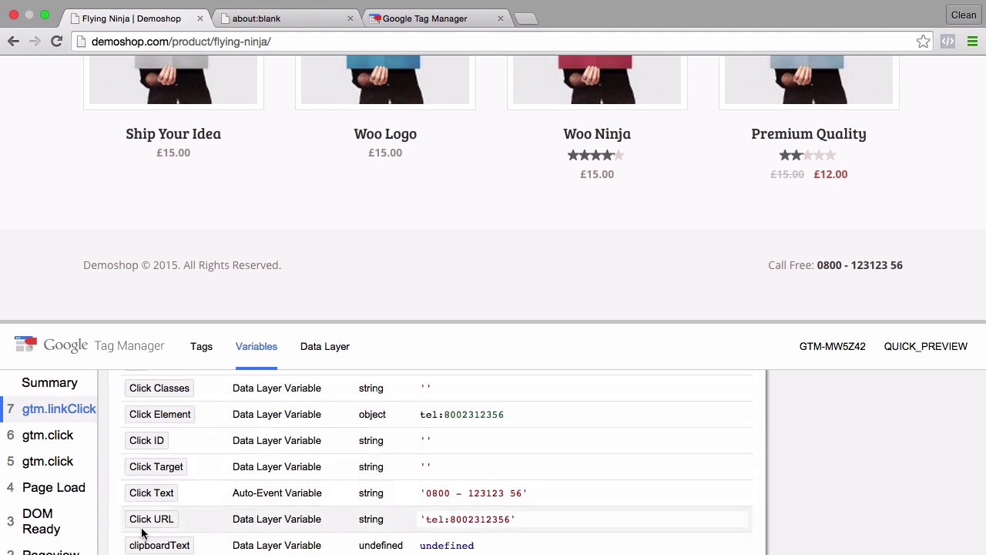
# Check in Tag Manager which built-in variables of the Clicks group are enabled.
pyautogui.click(382, 19)
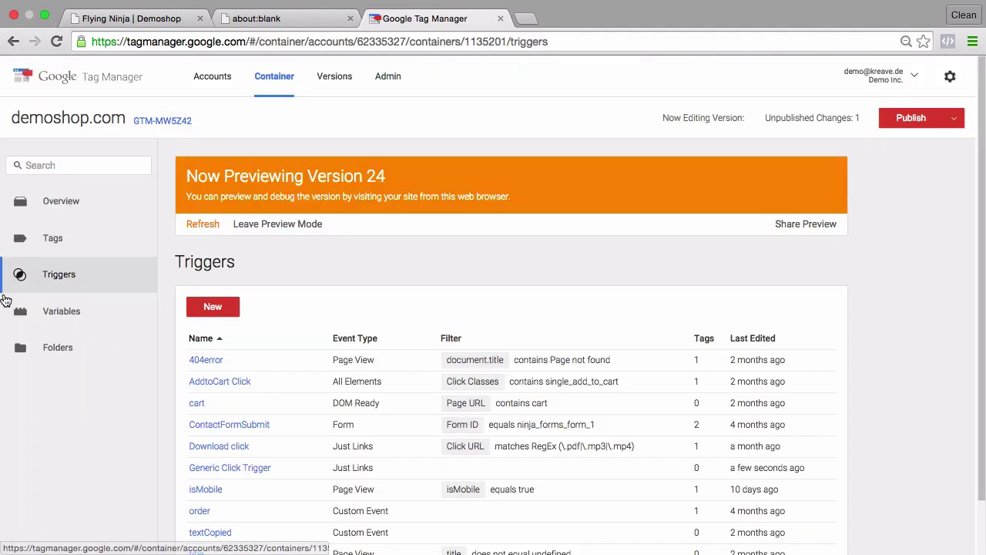
pyautogui.click(31, 330)
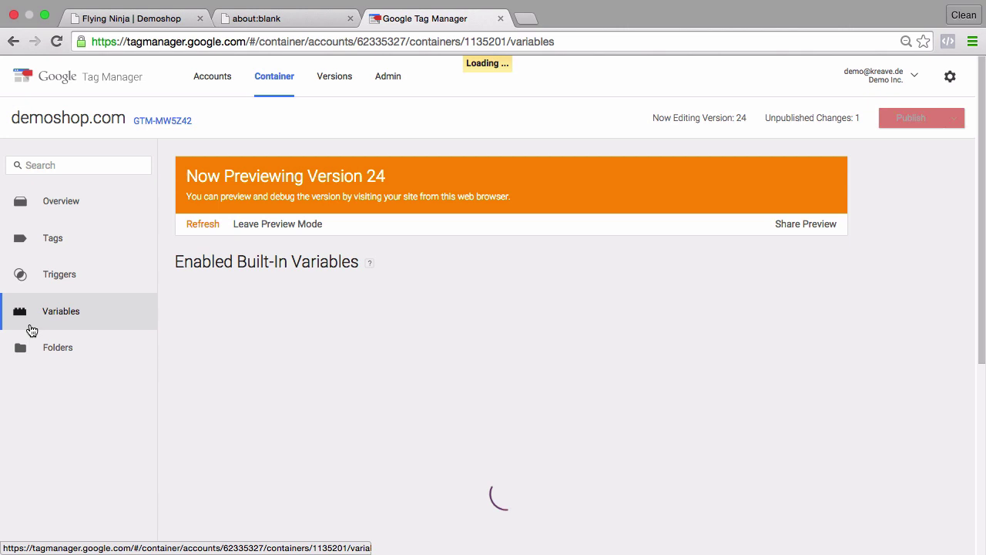
pyautogui.scroll(-5, 294, 333)
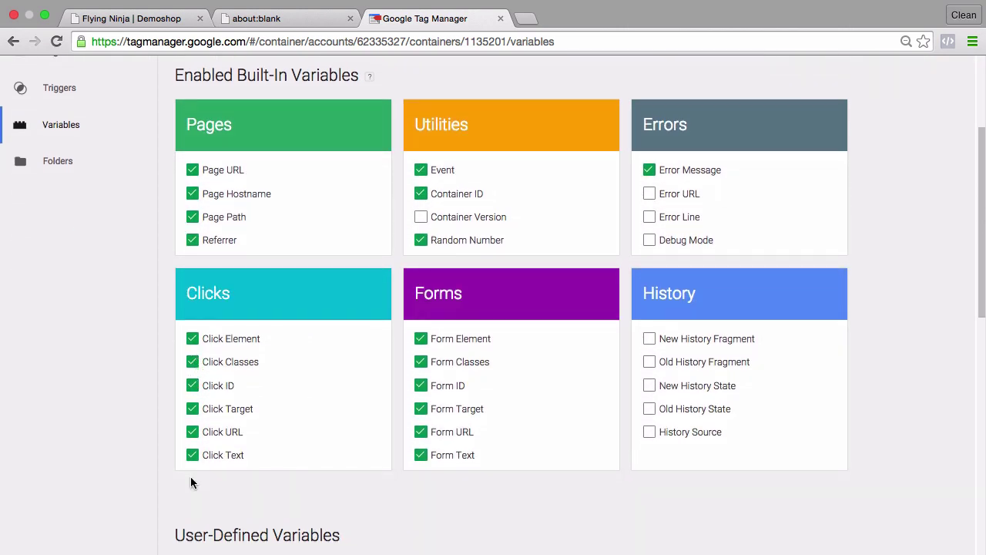
pyautogui.scroll(5, 191, 483)
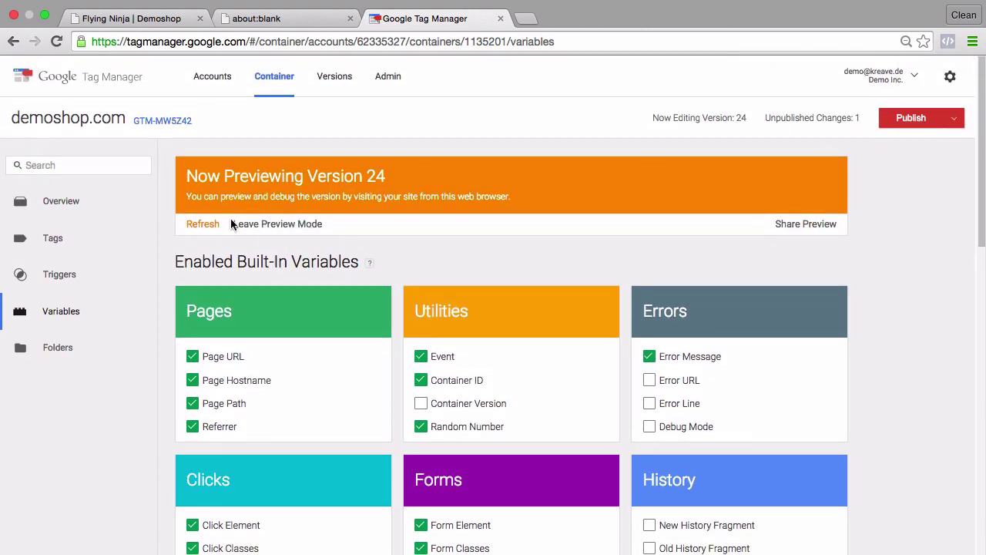
# On the Flying Ninja page, test the Sample Page link in a new tab and compare its Click URL with the phone link's tel: prefix.
pyautogui.click(85, 19)
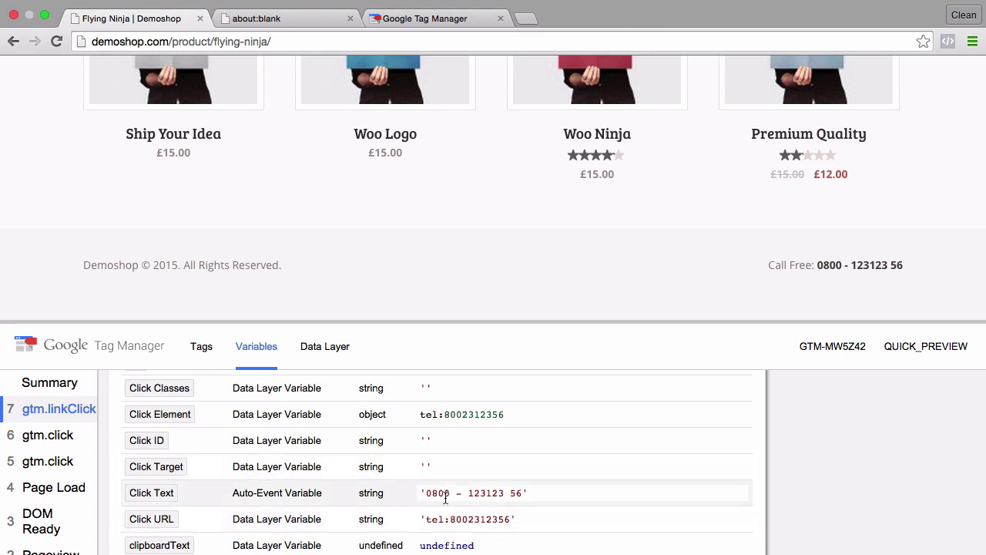
pyautogui.moveTo(450, 520); pyautogui.dragTo(425, 521)
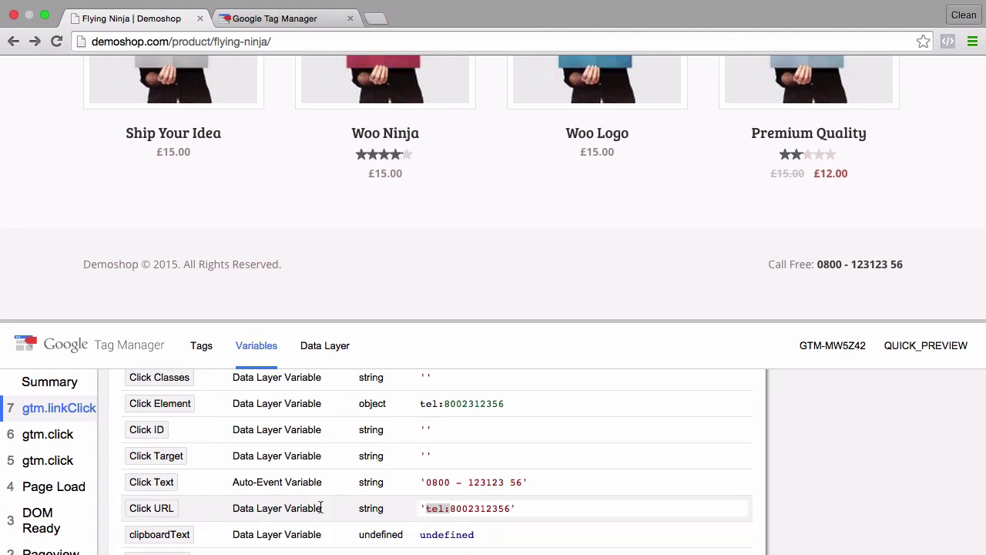
pyautogui.scroll(15, 517, 286)
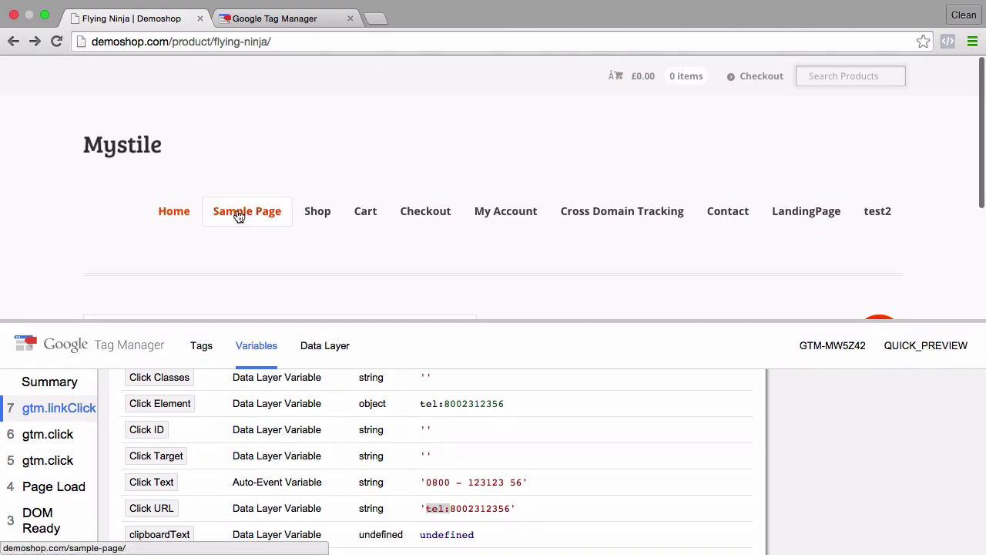
pyautogui.keyDown('super'); pyautogui.click(239, 211); pyautogui.keyUp('super')
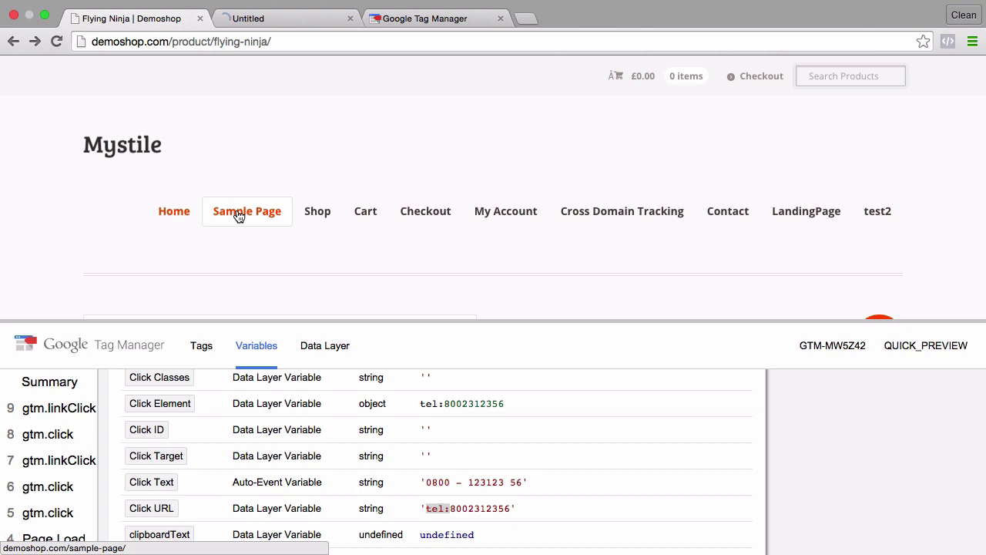
pyautogui.click(36, 416)
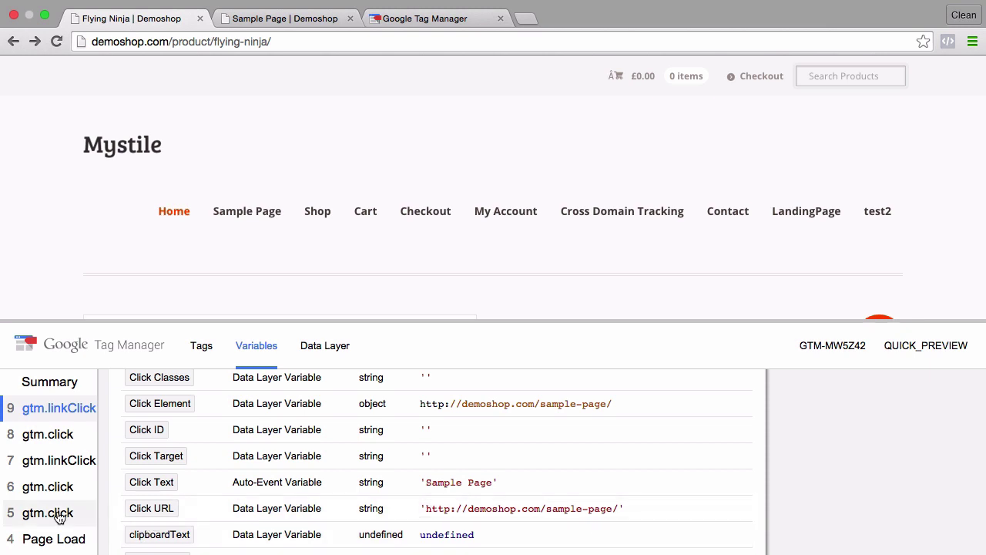
pyautogui.click(68, 460)
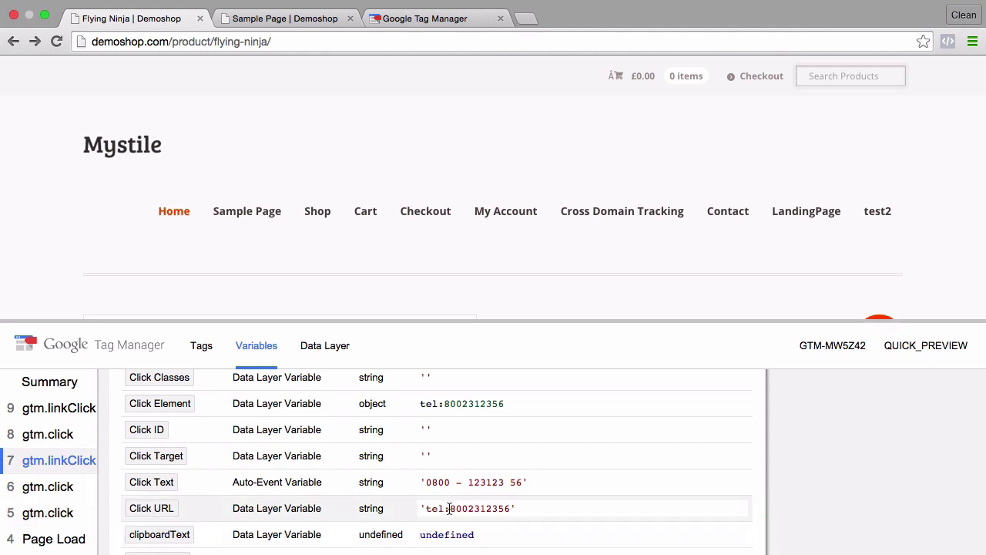
pyautogui.moveTo(449, 511); pyautogui.dragTo(425, 512)
# Open the Generic Click Trigger in Tag Manager and rename it Telephone Clicks.
pyautogui.click(442, 24)
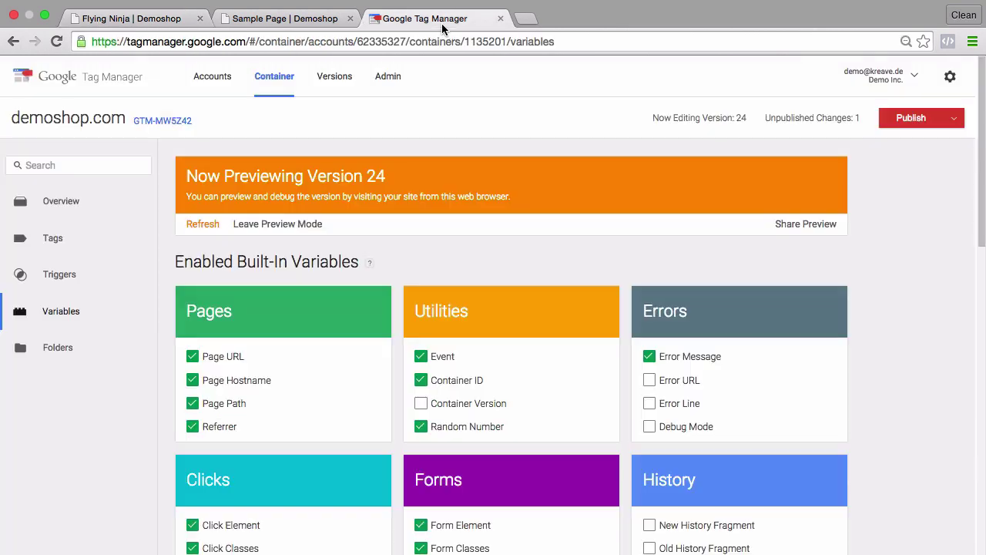
pyautogui.click(72, 285)
pyautogui.scroll(-1, 304, 338)
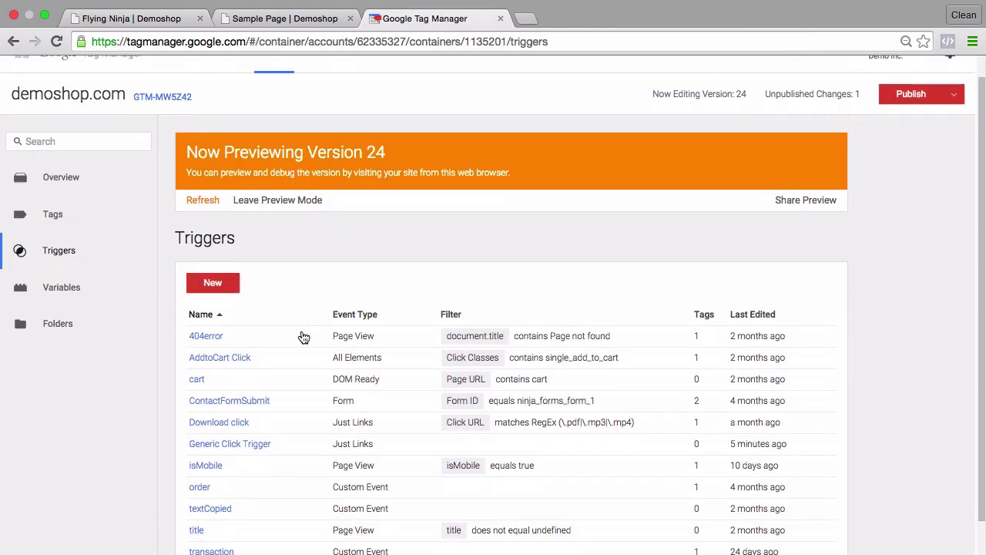
pyautogui.scroll(-2, 304, 337)
pyautogui.click(252, 414)
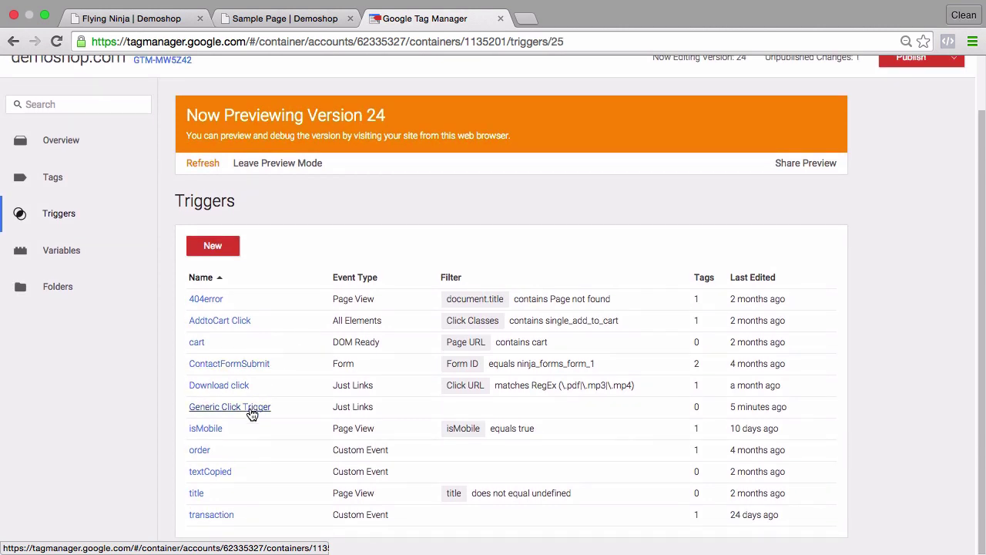
pyautogui.click(241, 181)
pyautogui.tripleClick(242, 180)
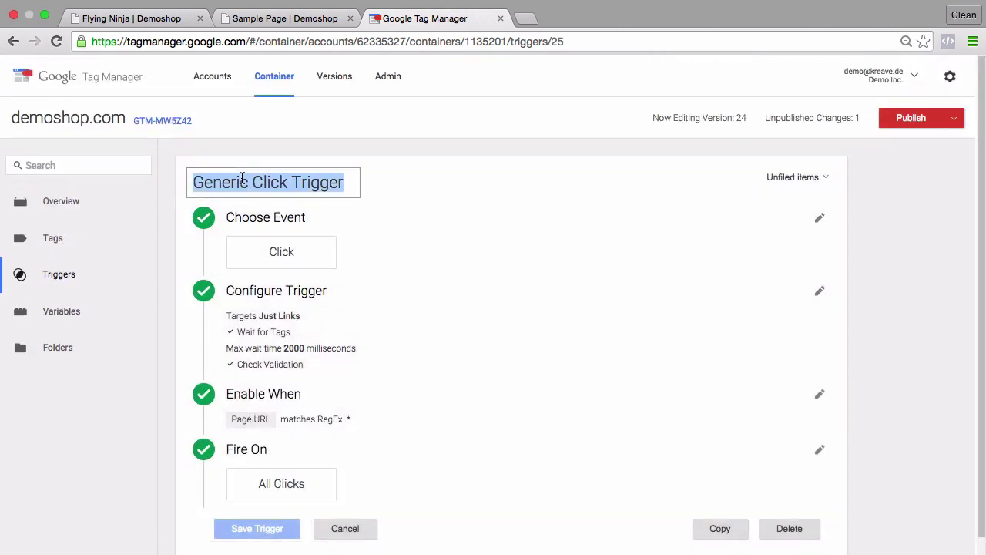
pyautogui.write('Tele')
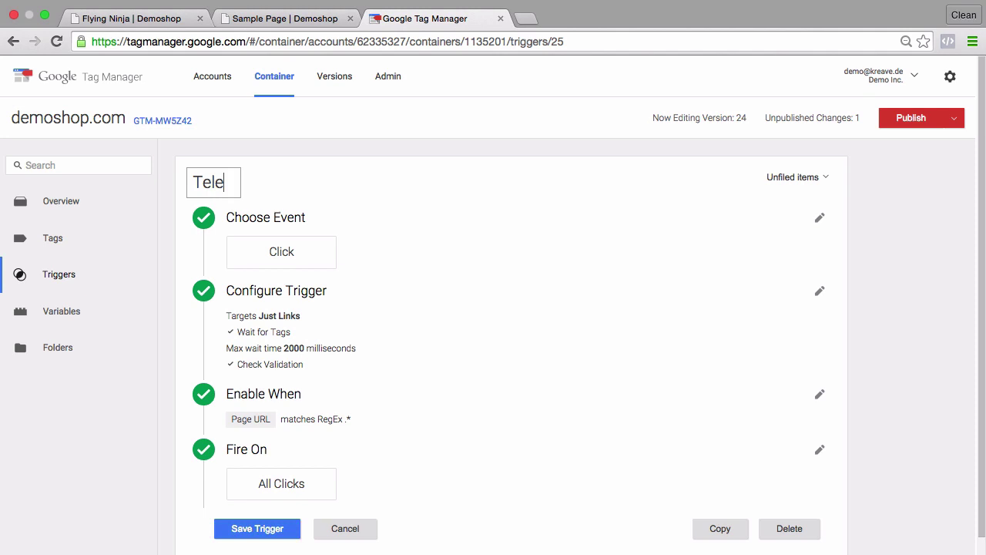
pyautogui.write('phone Clicks')
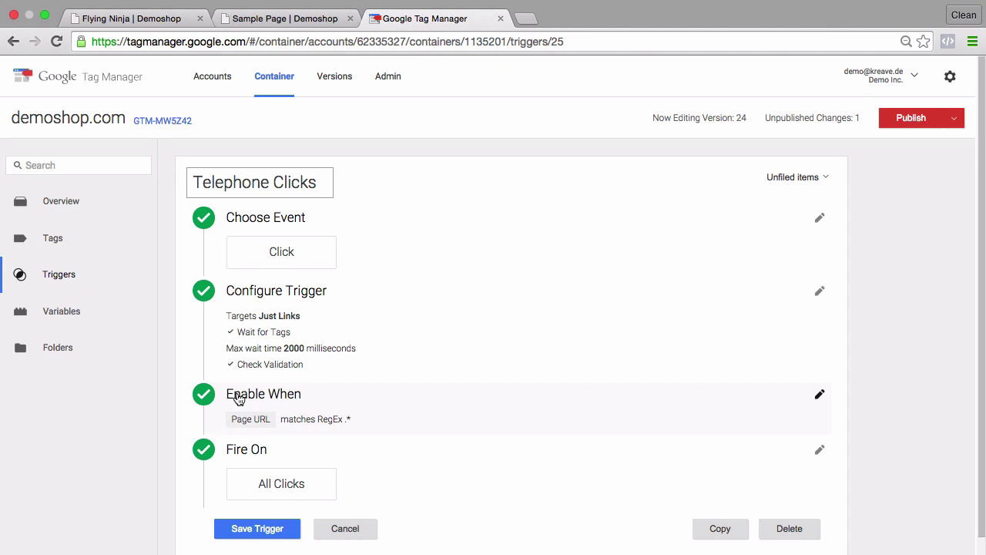
# Restrict the Telephone Clicks trigger to Some Clicks where Click URL contains tel: and save the trigger.
pyautogui.click(405, 484)
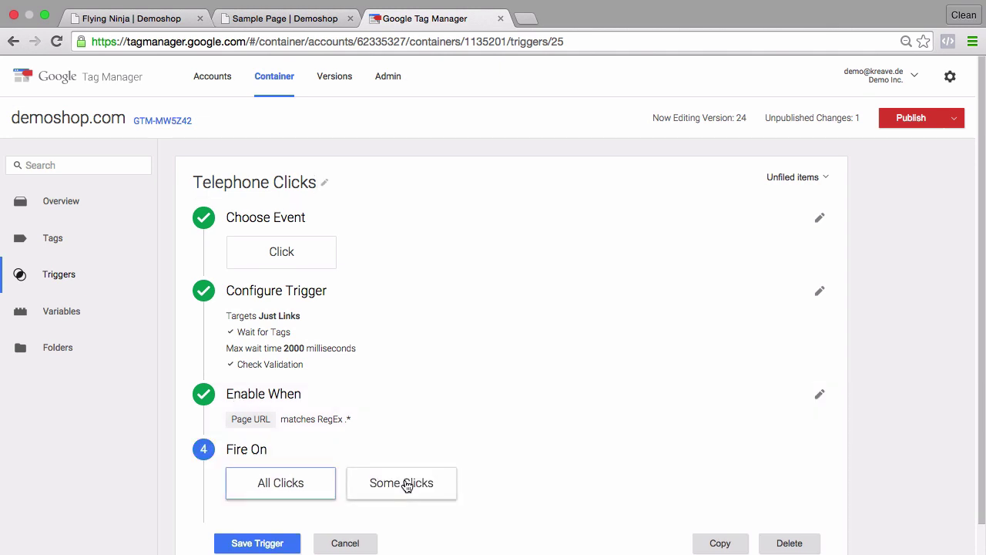
pyautogui.click(404, 483)
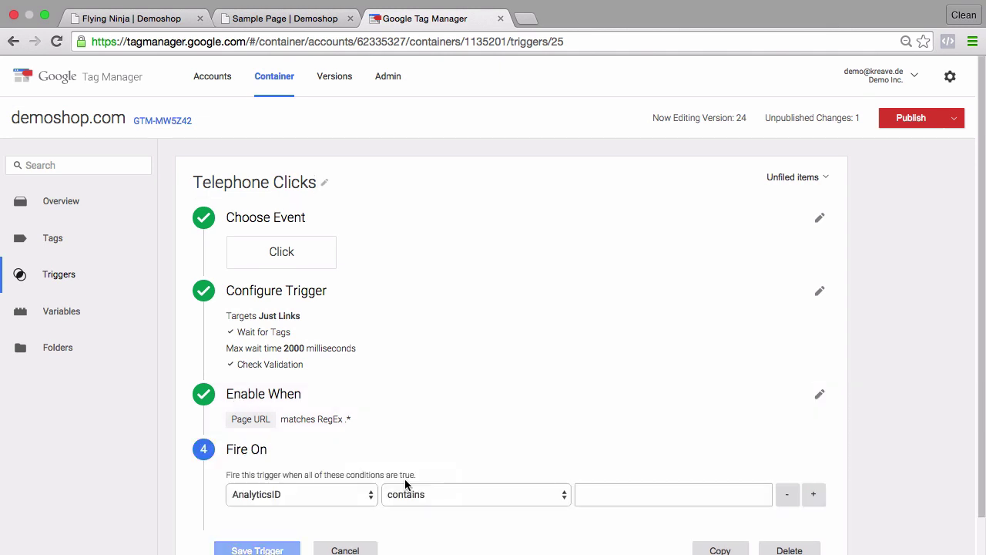
pyautogui.scroll(-1, 667, 400)
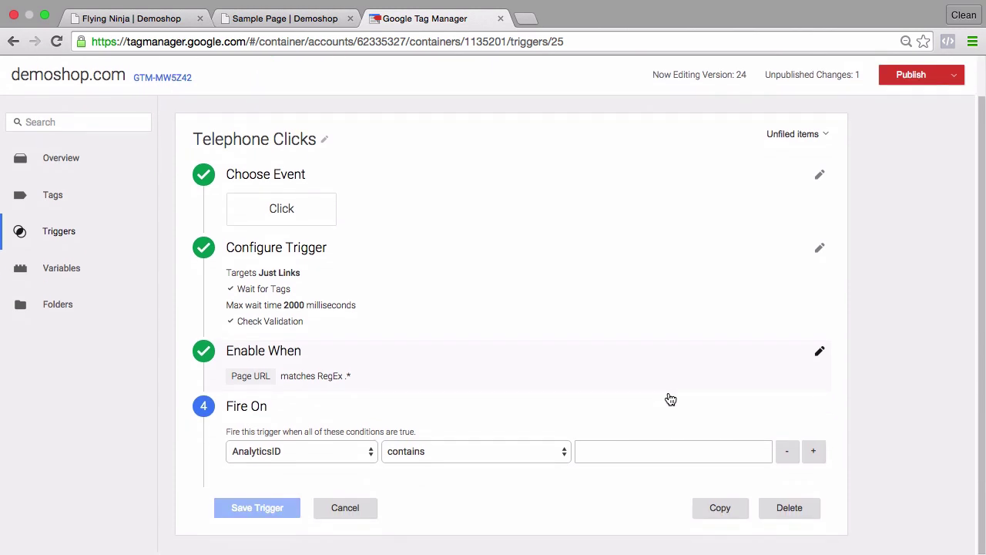
pyautogui.click(342, 448)
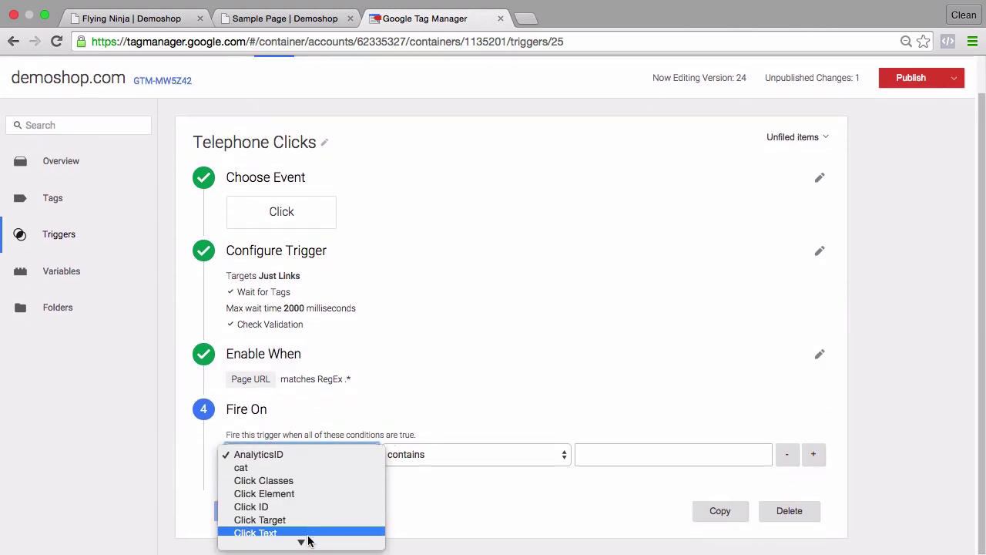
pyautogui.moveTo(306, 540)
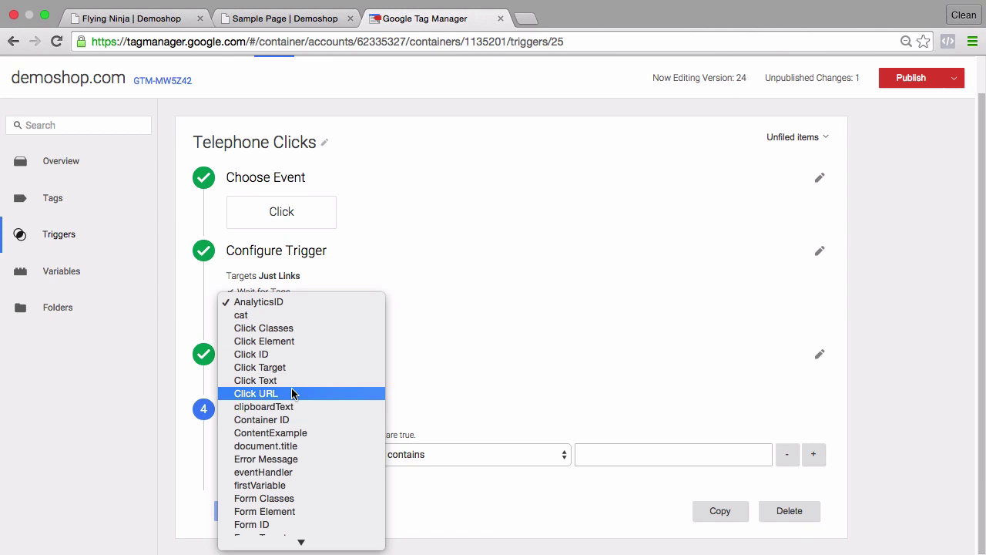
pyautogui.click(292, 394)
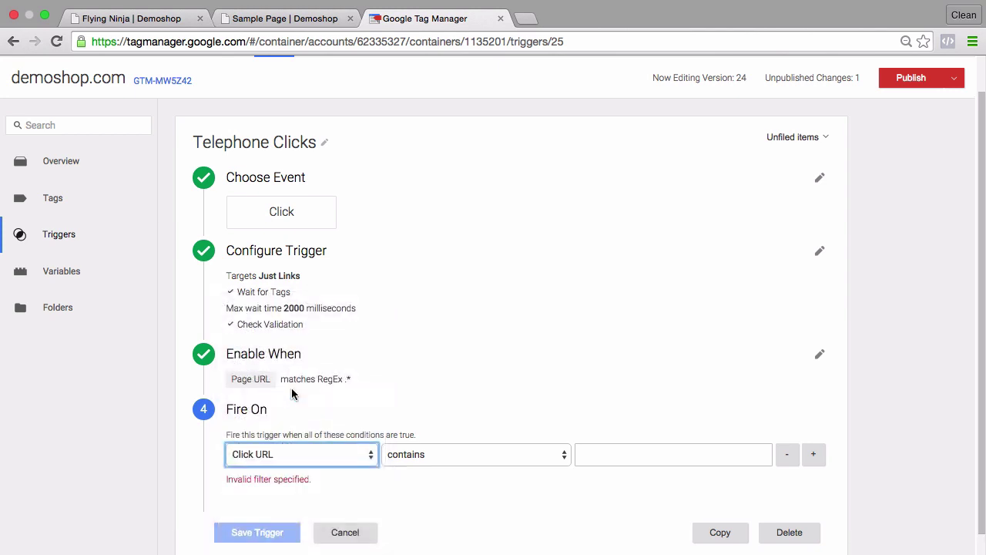
pyautogui.click(630, 458)
pyautogui.write('tel')
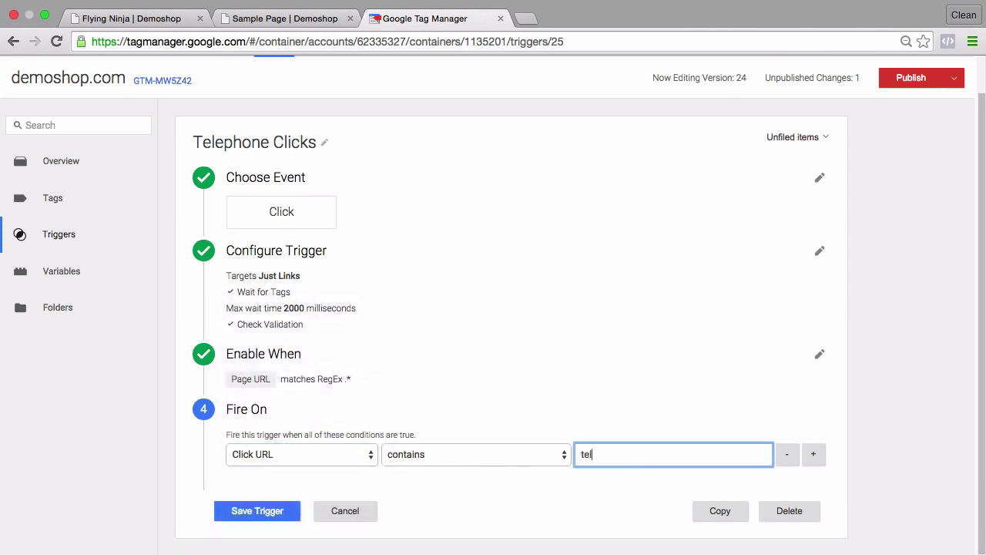
pyautogui.write(':')
pyautogui.click(216, 521)
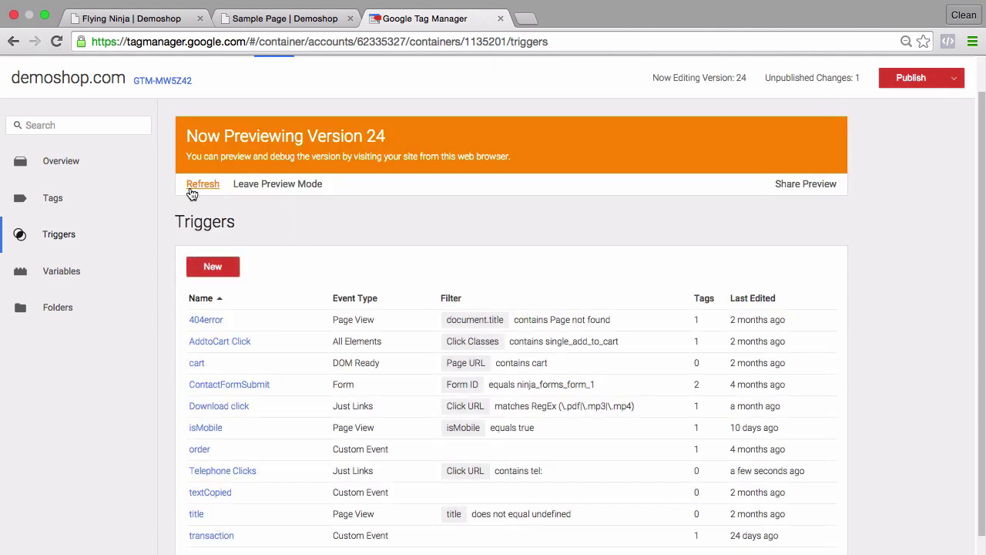
# Create a new tag named Google Analytics - Event - Phone clicks.
pyautogui.click(84, 198)
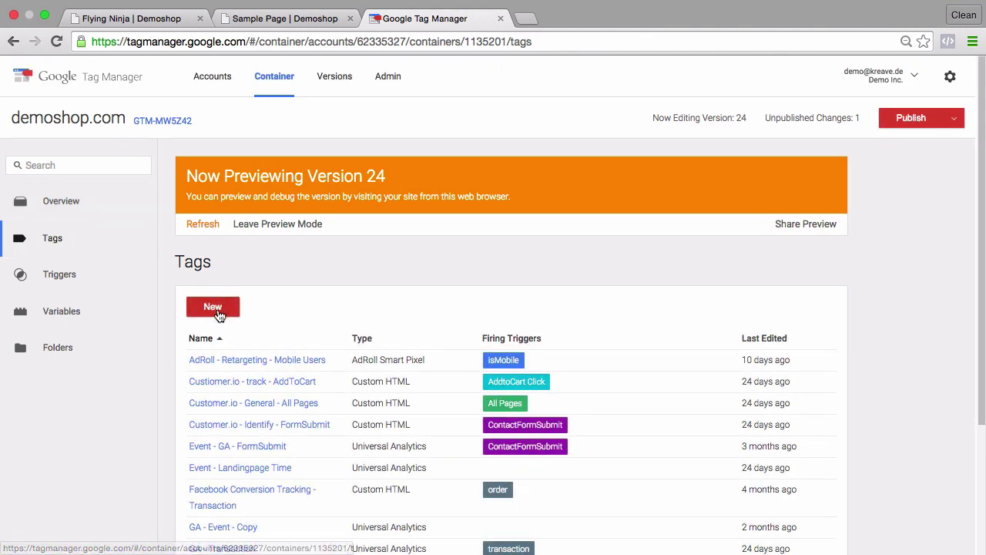
pyautogui.click(213, 307)
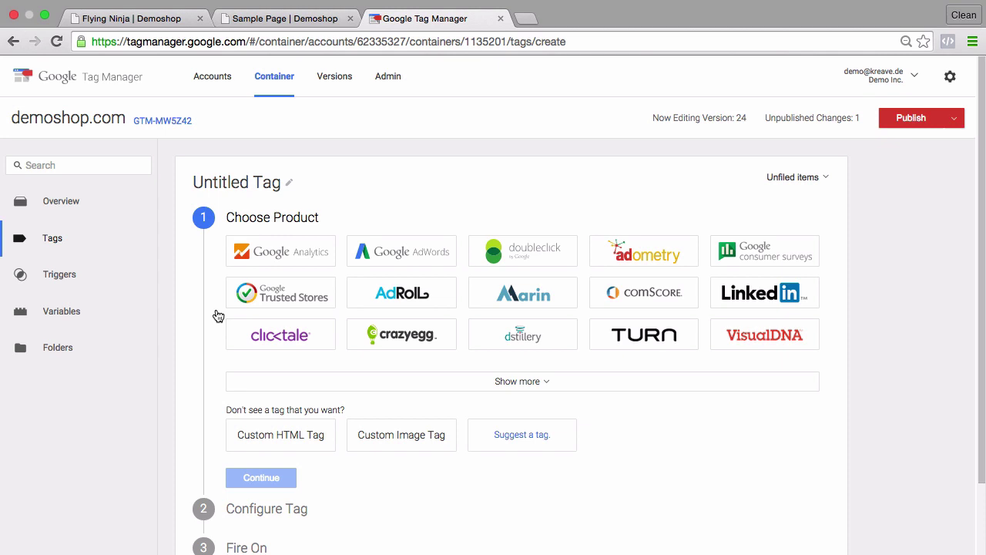
pyautogui.click(215, 192)
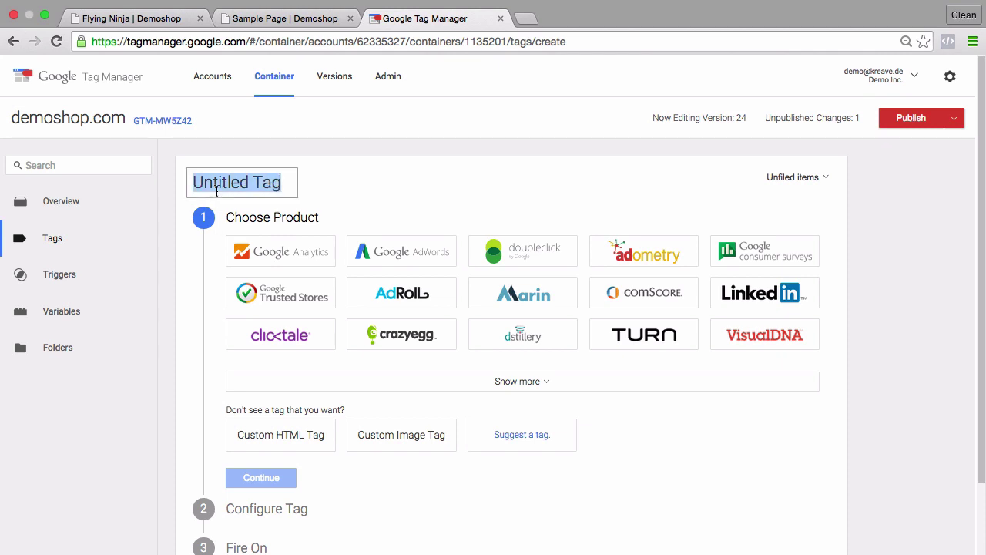
pyautogui.write('Google ')
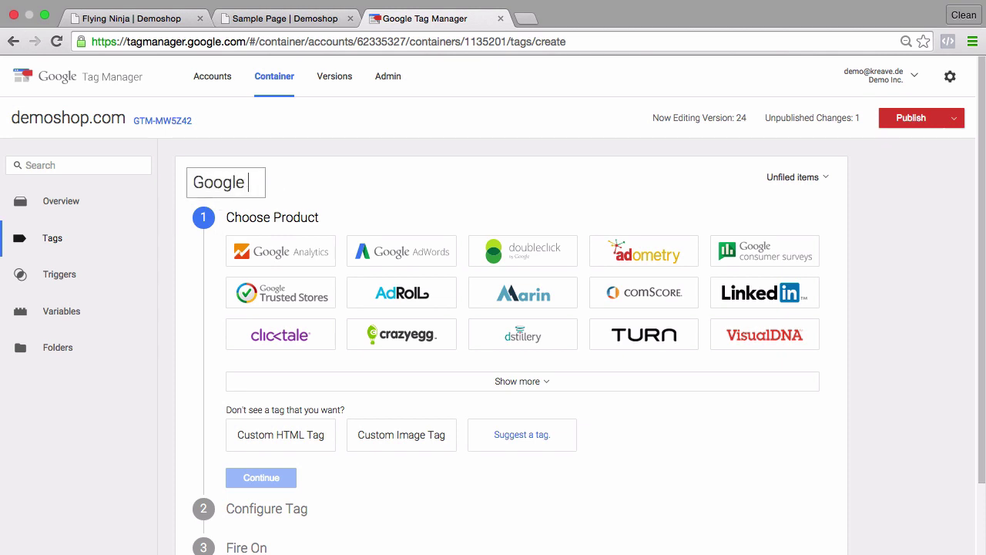
pyautogui.write('Analytics ')
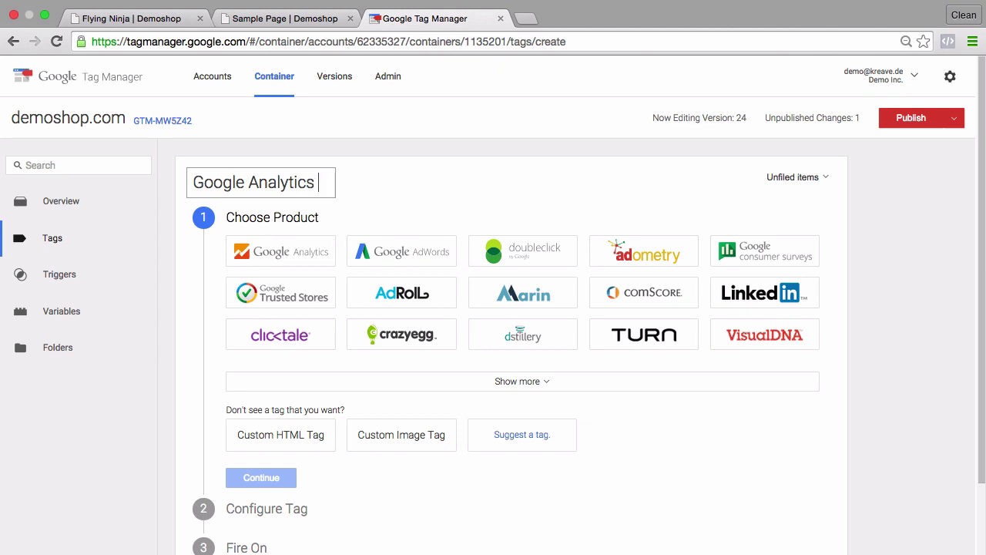
pyautogui.write('- Event ')
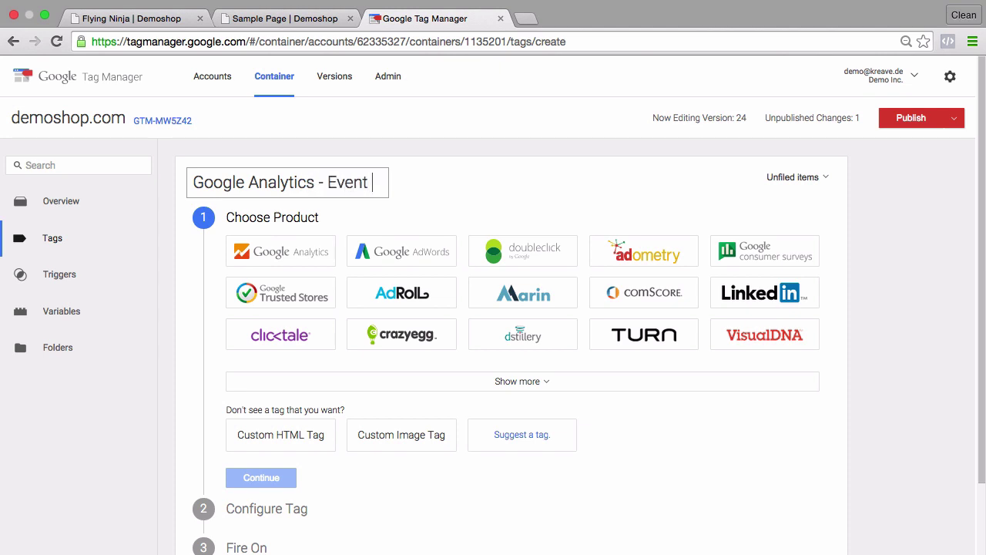
pyautogui.write('- Phone clicks')
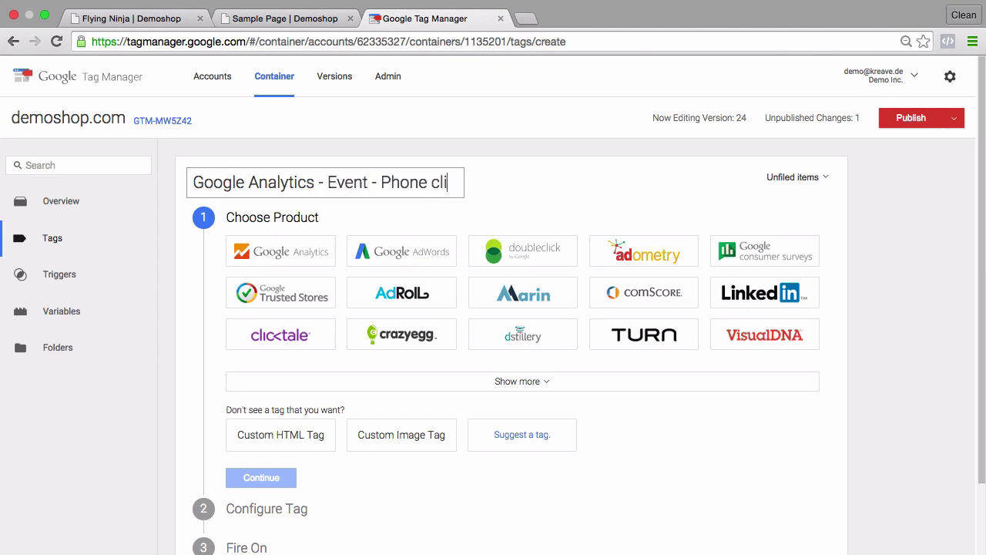
# Choose Google Analytics with the Universal Analytics tag type and set the Tracking ID to the {{AnalyticsID}} variable.
pyautogui.click(283, 252)
pyautogui.click(263, 335)
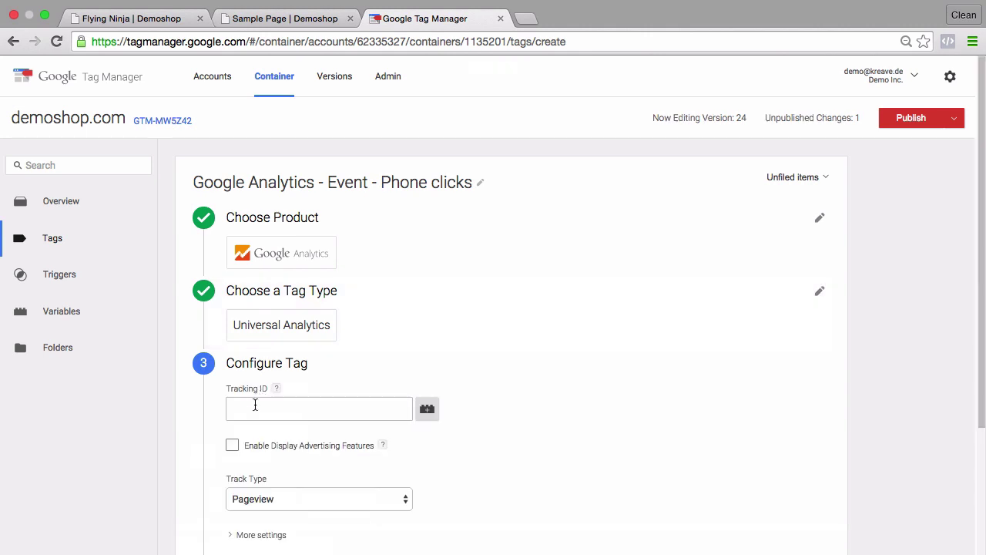
pyautogui.click(255, 406)
pyautogui.scroll(-3, 202, 391)
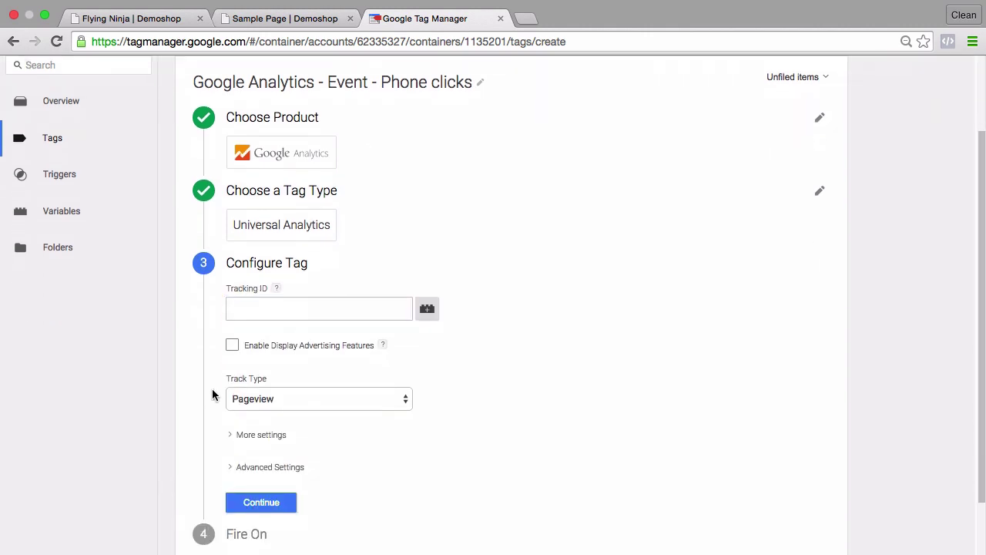
pyautogui.click(387, 308)
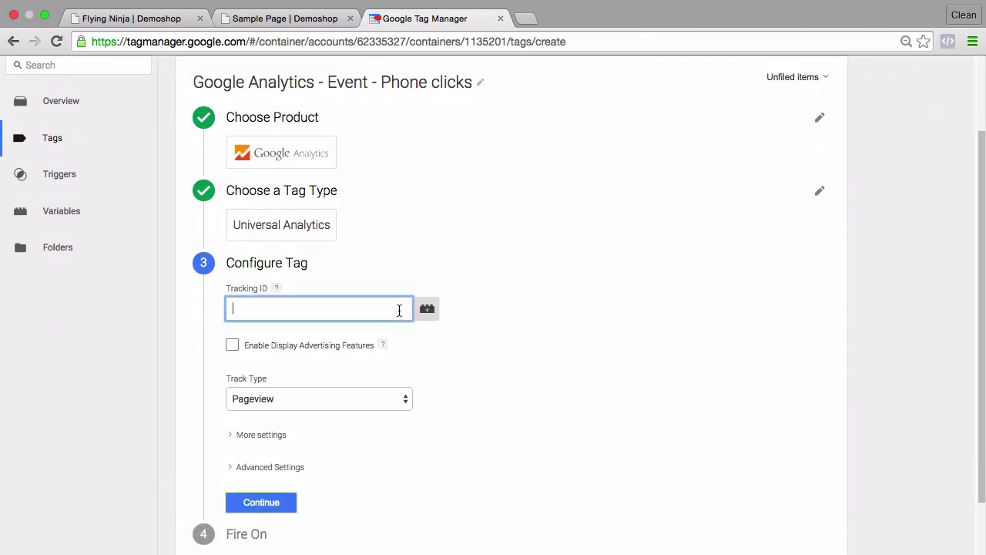
pyautogui.click(433, 309)
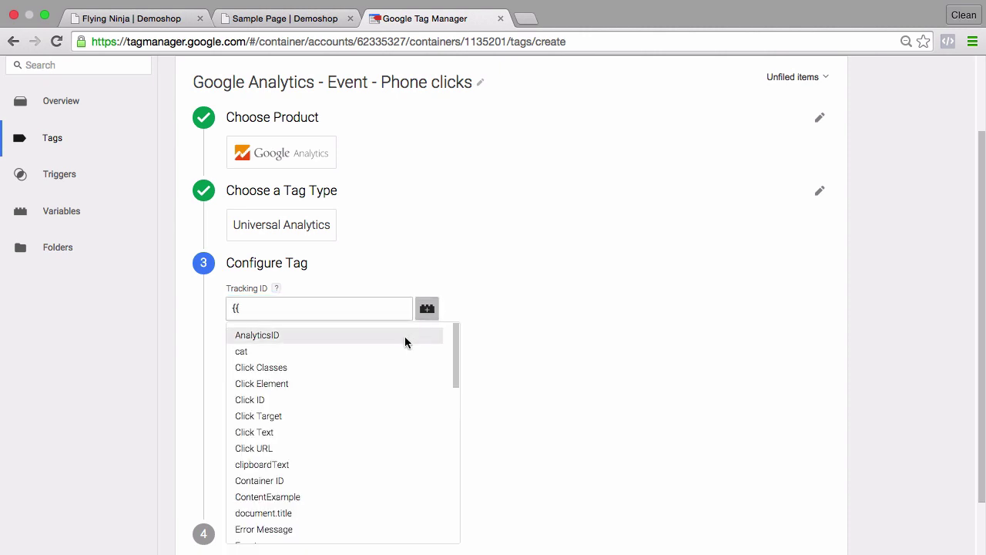
pyautogui.click(405, 338)
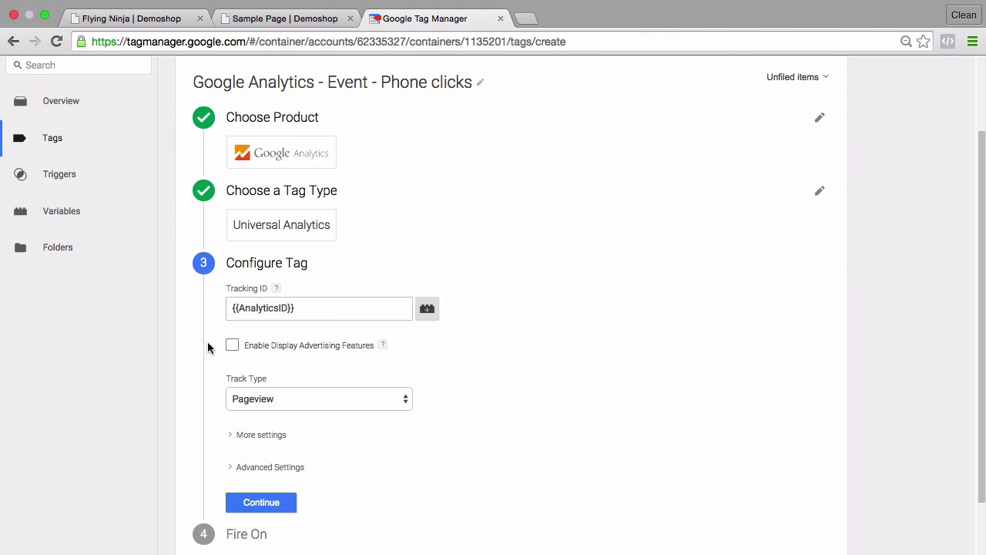
# Set the tag's Track Type to Event.
pyautogui.scroll(-2, 204, 348)
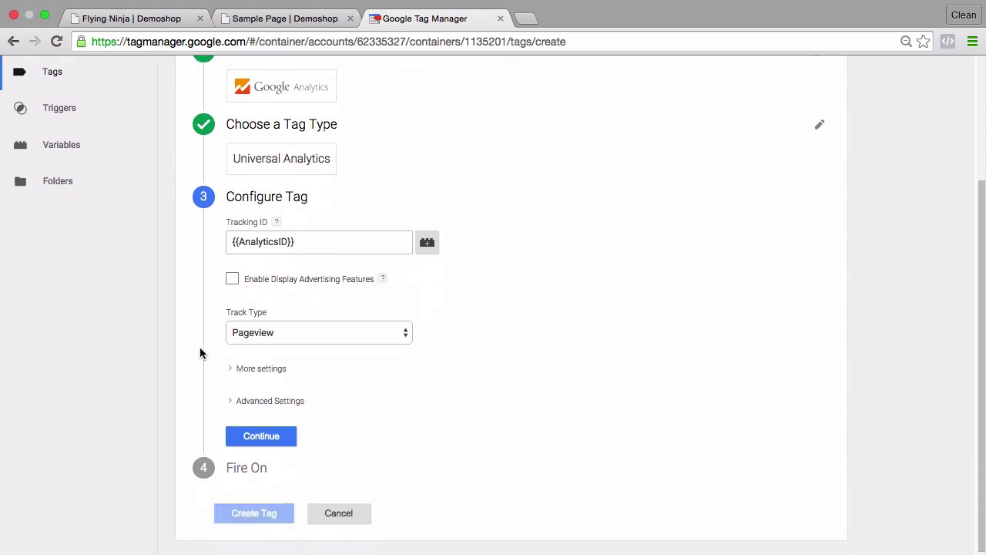
pyautogui.click(320, 330)
pyautogui.click(311, 343)
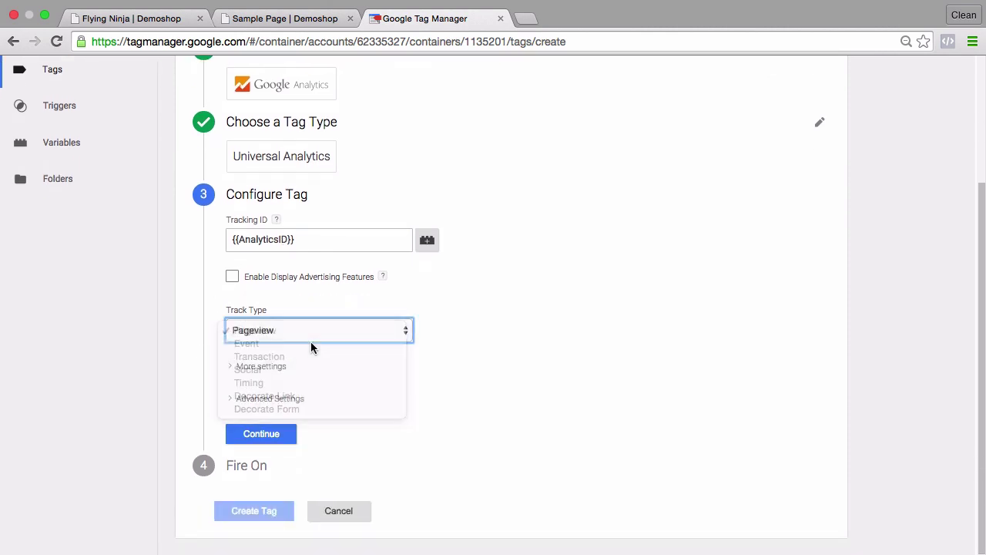
pyautogui.click(548, 360)
# Set the event's Category to Clicks and its Action to Phone clicks.
pyautogui.scroll(-3, 548, 360)
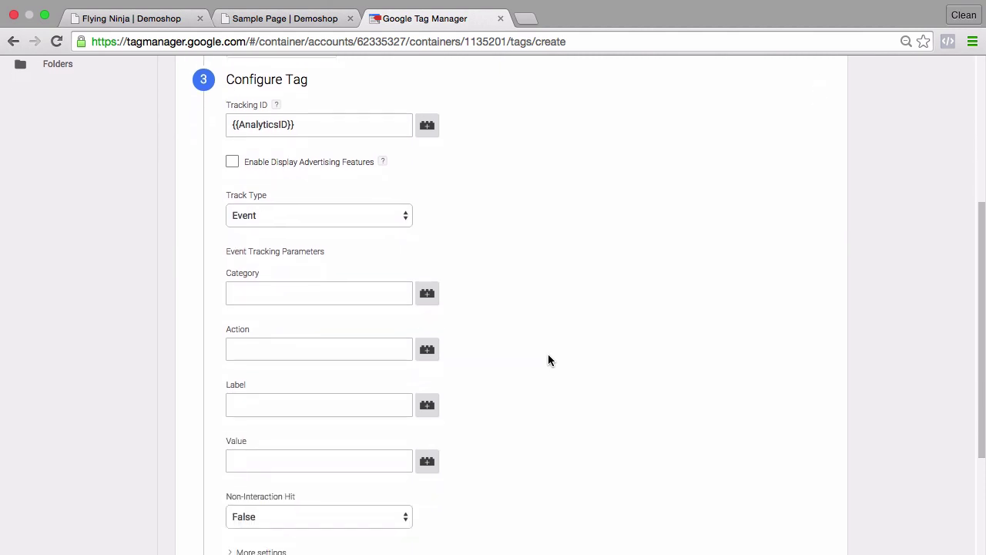
pyautogui.scroll(-2, 548, 360)
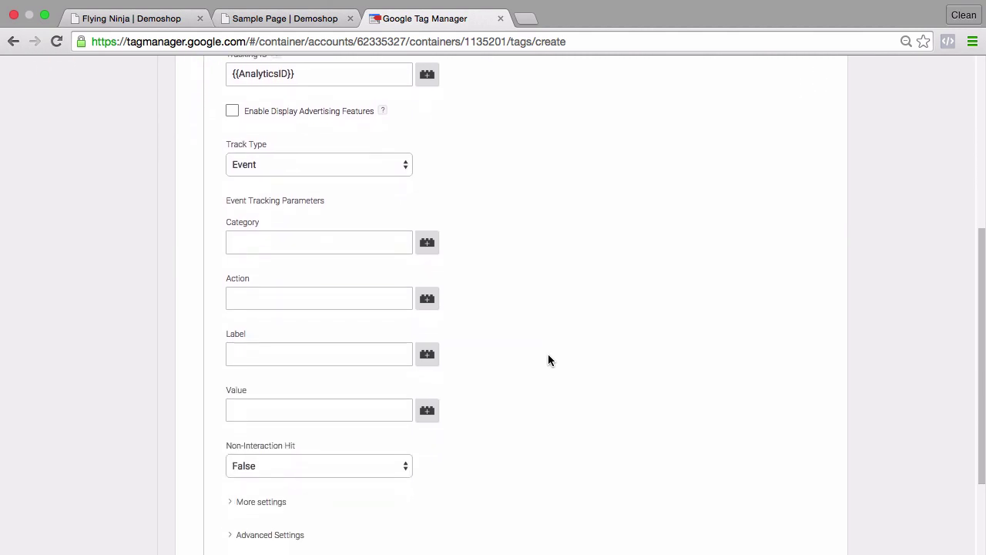
pyautogui.scroll(-2, 588, 160)
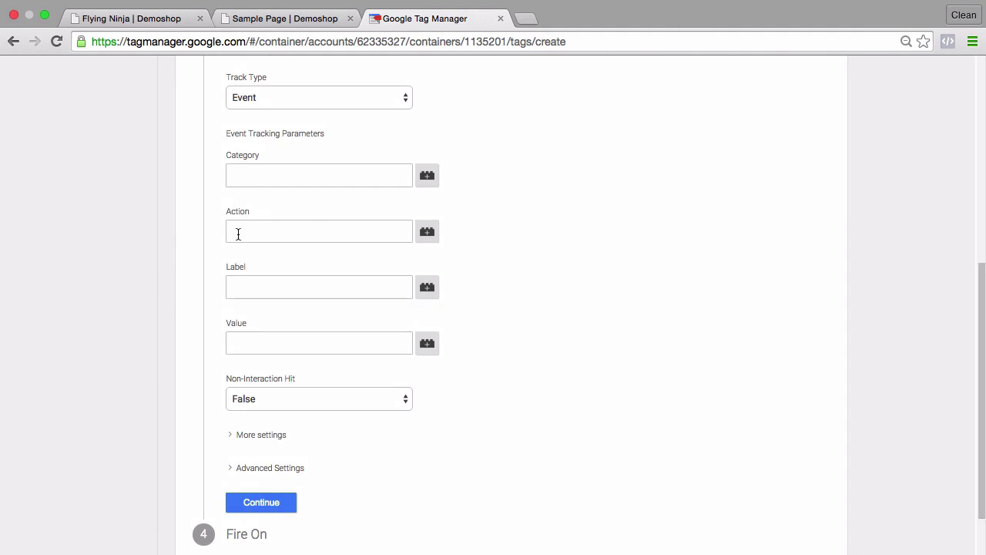
pyautogui.click(266, 172)
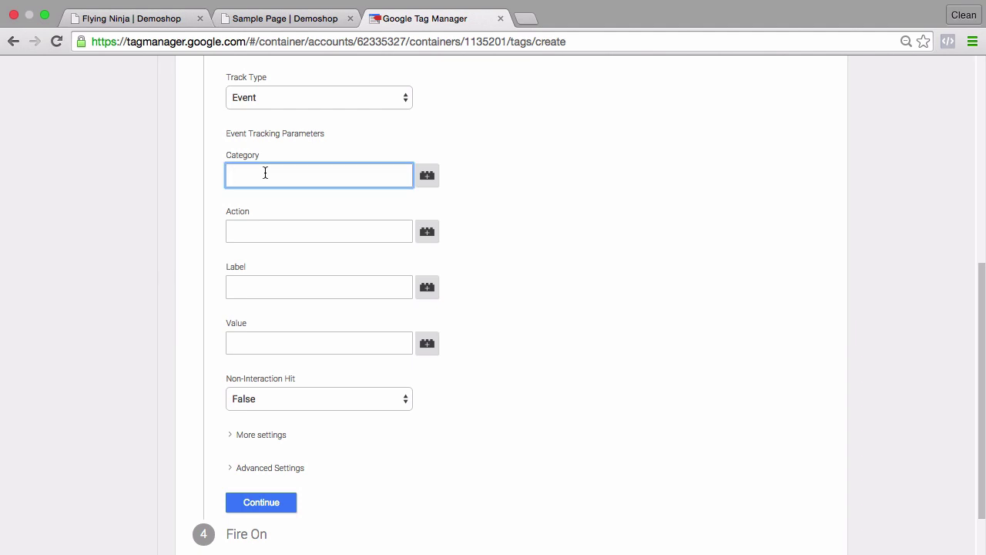
pyautogui.write('Clicks')
pyautogui.click(267, 230)
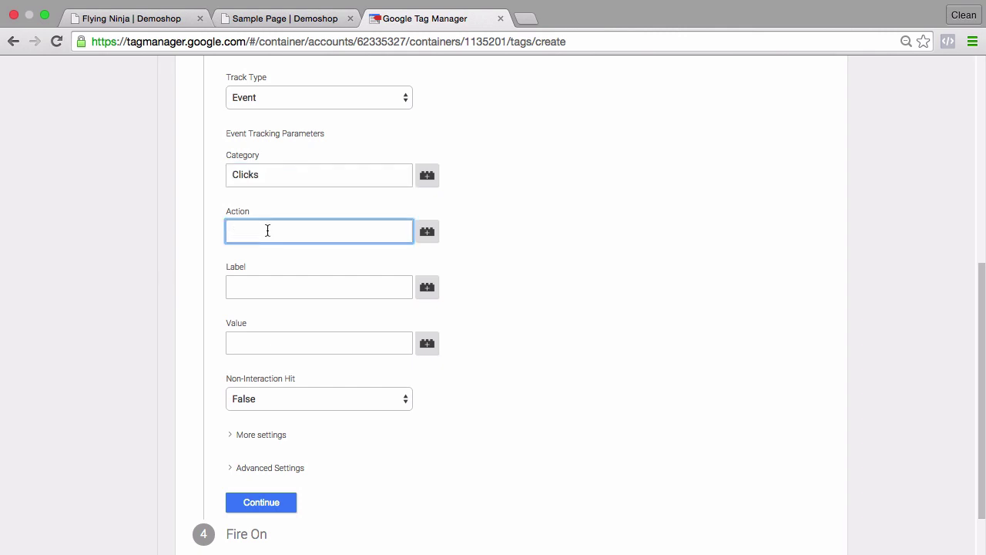
pyautogui.write('Phone clicks')
# Set the event's Label to the {{Page Path}} variable and continue to the firing settings.
pyautogui.click(264, 283)
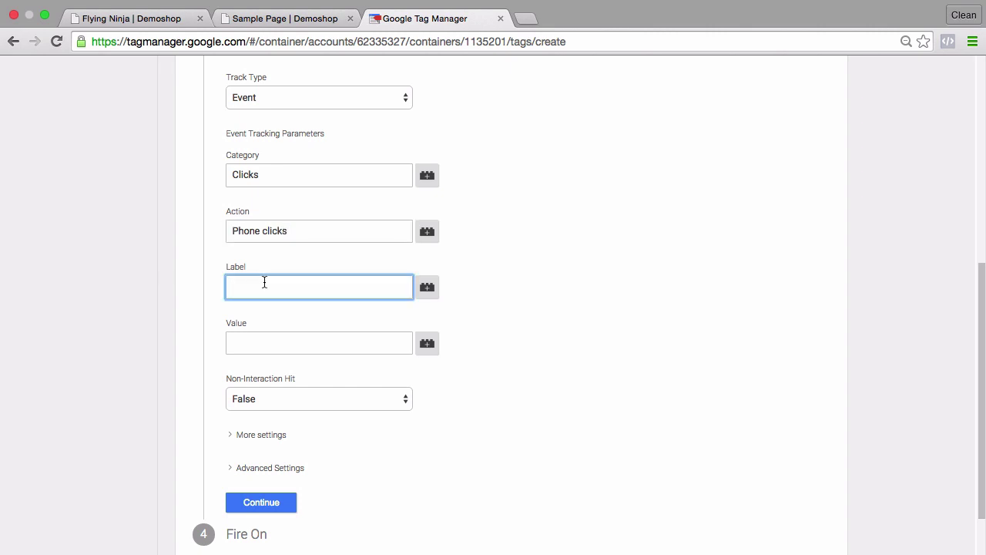
pyautogui.click(436, 296)
pyautogui.scroll(-10, 332, 357)
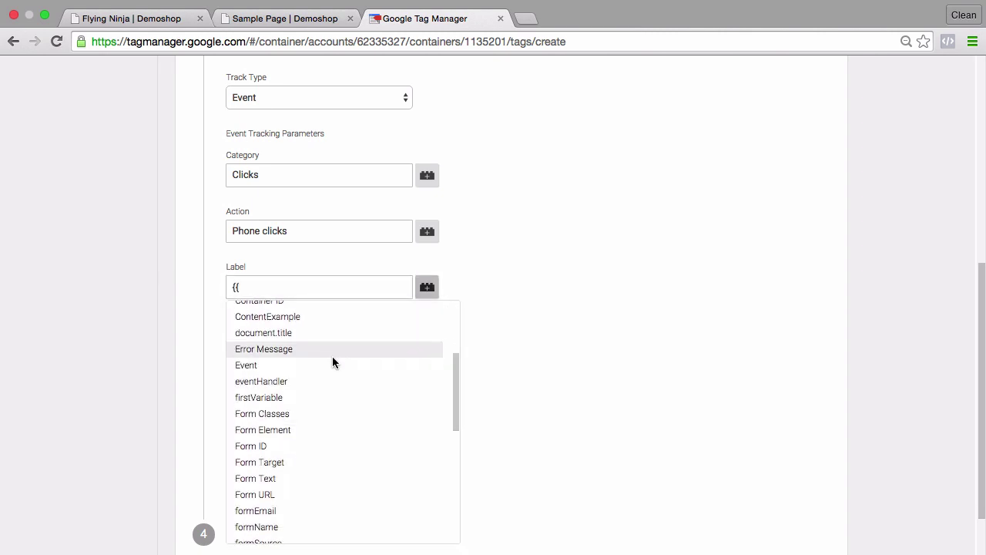
pyautogui.scroll(-3, 332, 362)
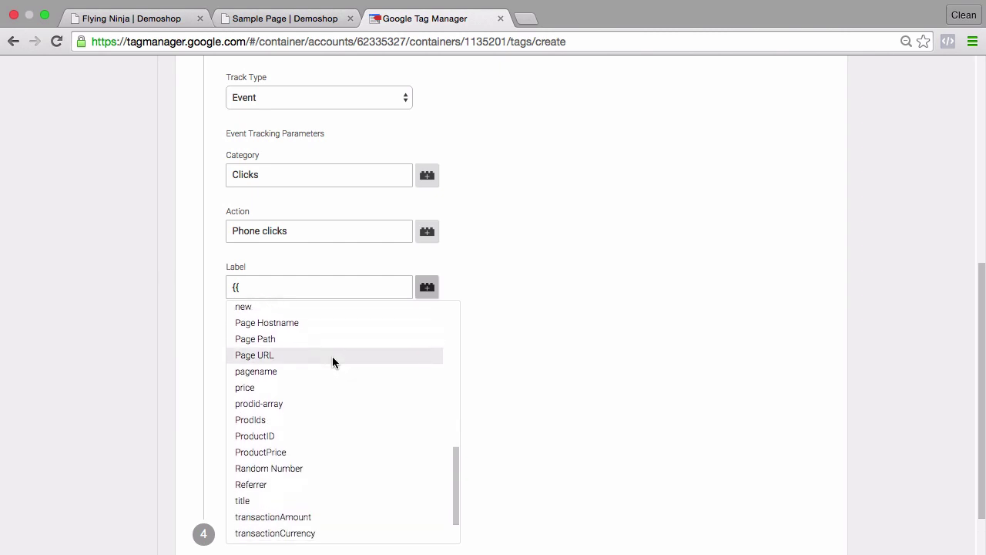
pyautogui.click(337, 339)
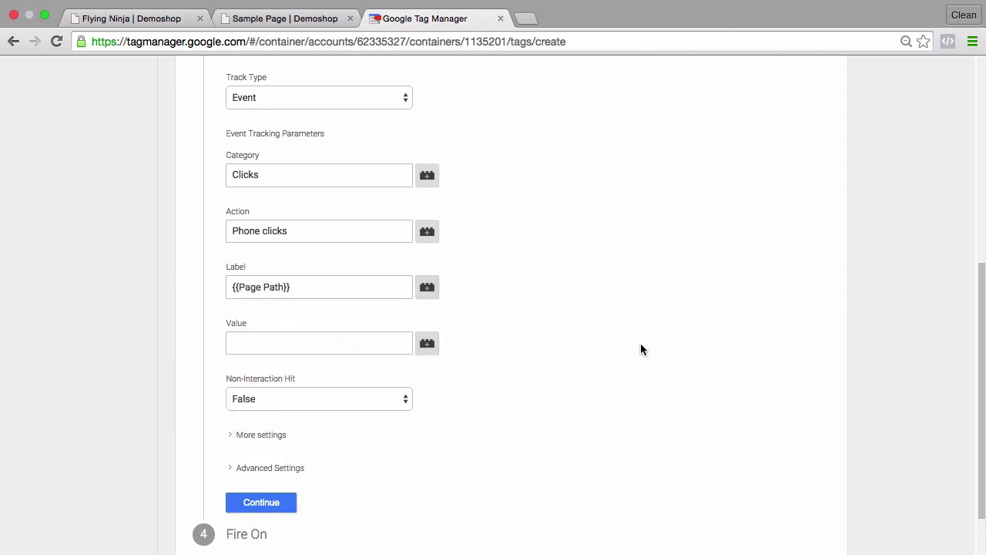
pyautogui.scroll(-1, 640, 349)
pyautogui.scroll(-2, 640, 349)
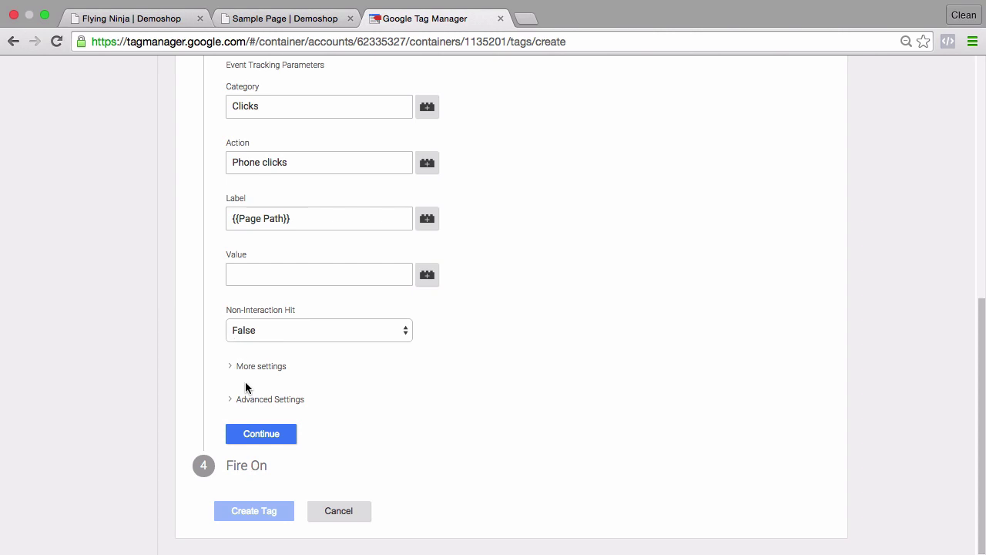
pyautogui.click(262, 440)
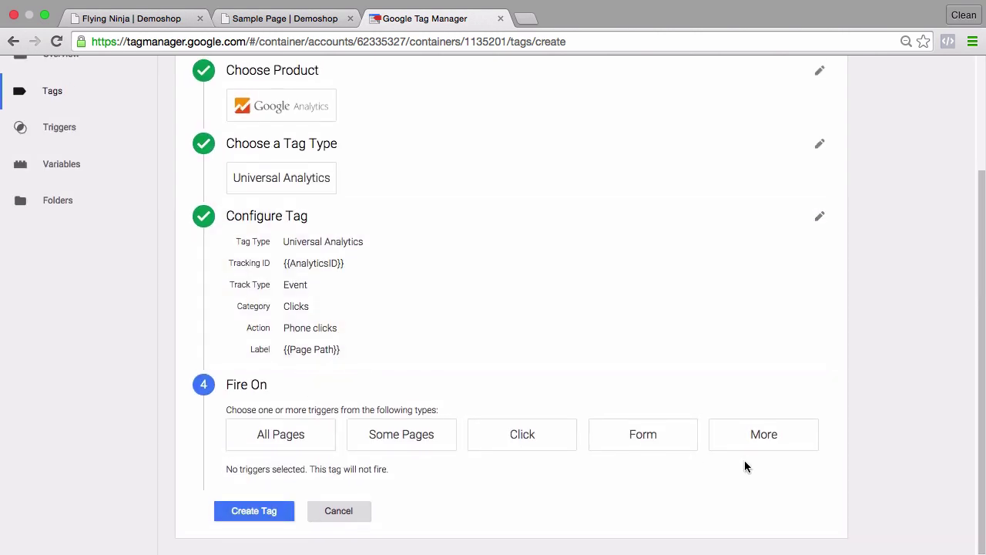
# Assign the existing Telephone Clicks trigger to the tag and create the tag.
pyautogui.click(795, 432)
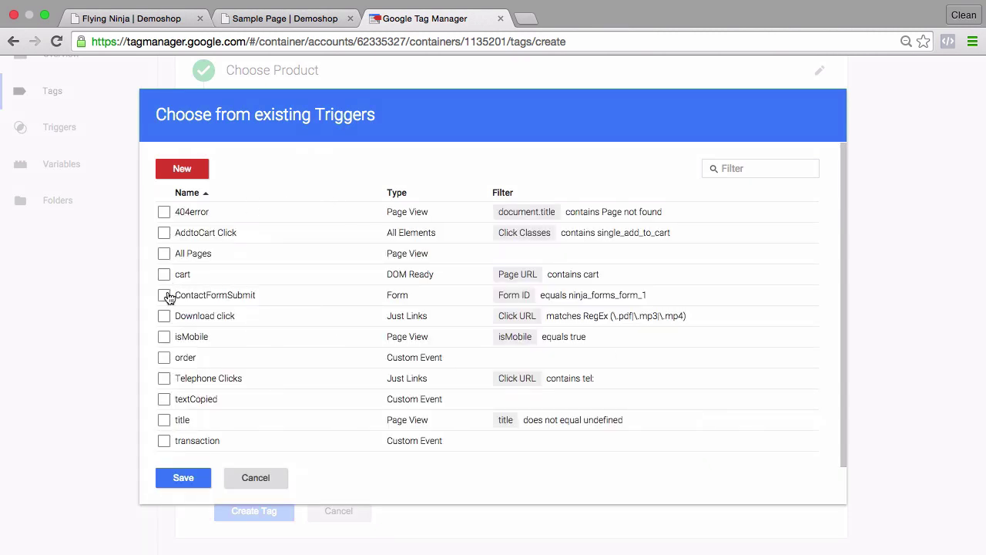
pyautogui.click(163, 378)
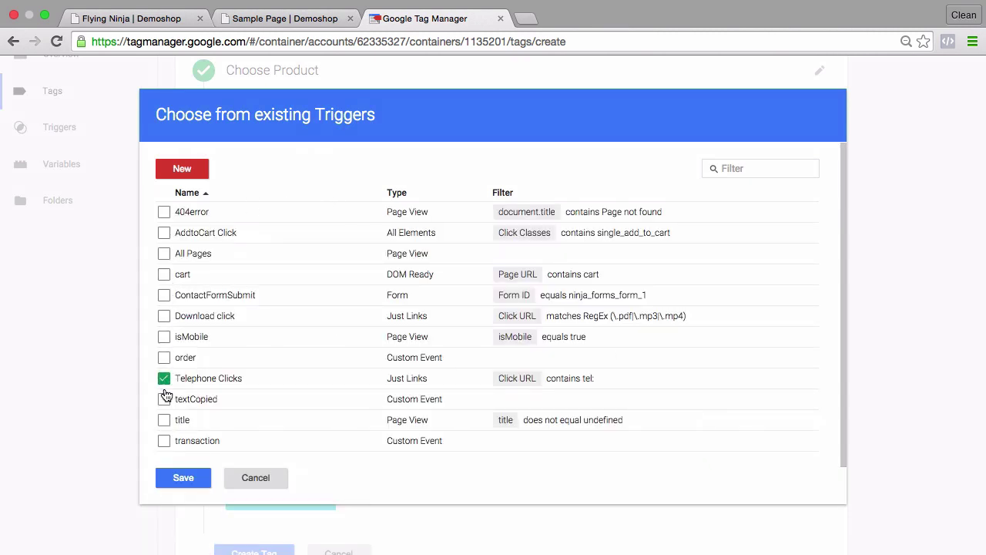
pyautogui.click(183, 478)
pyautogui.scroll(-1, 192, 488)
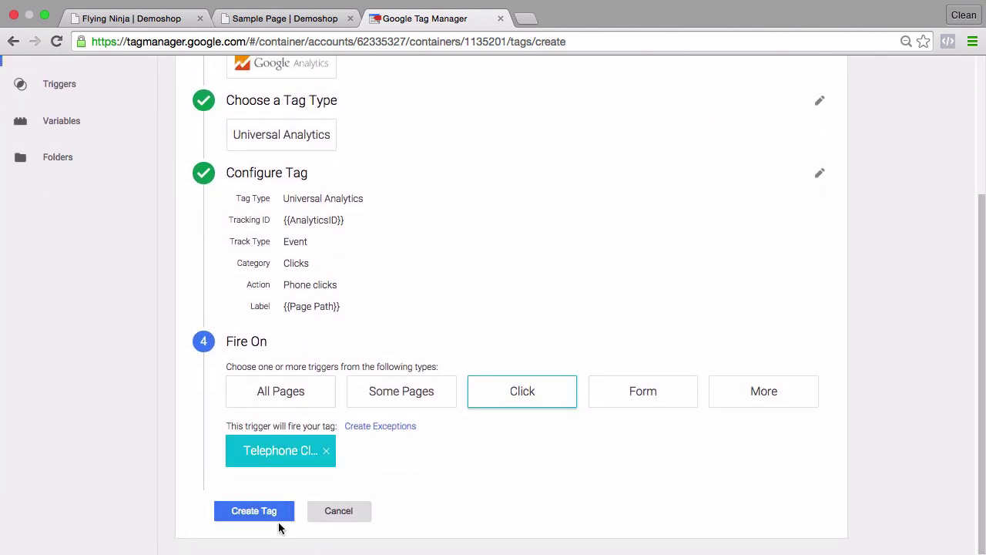
pyautogui.click(242, 510)
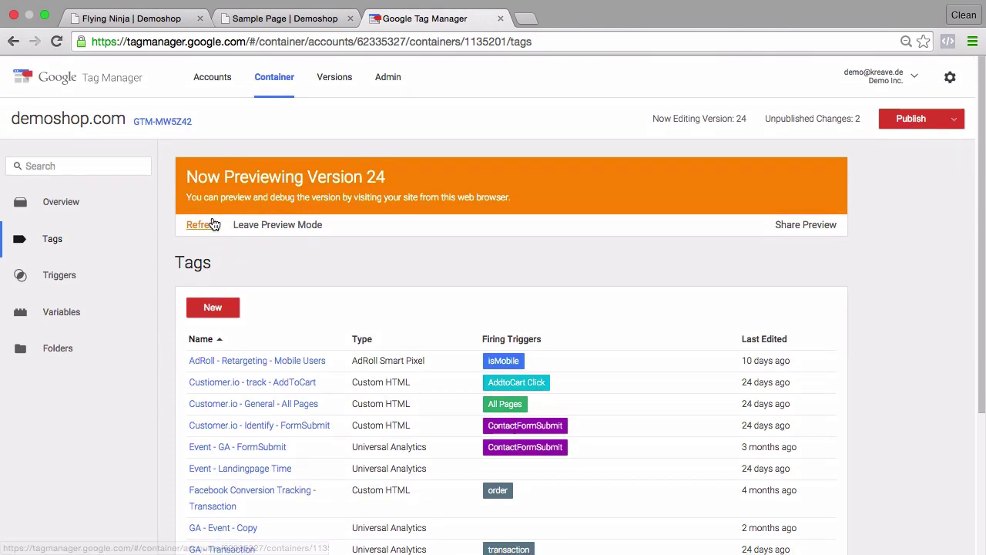
# Refresh the container preview and reload the Flying Ninja product page.
pyautogui.click(203, 224)
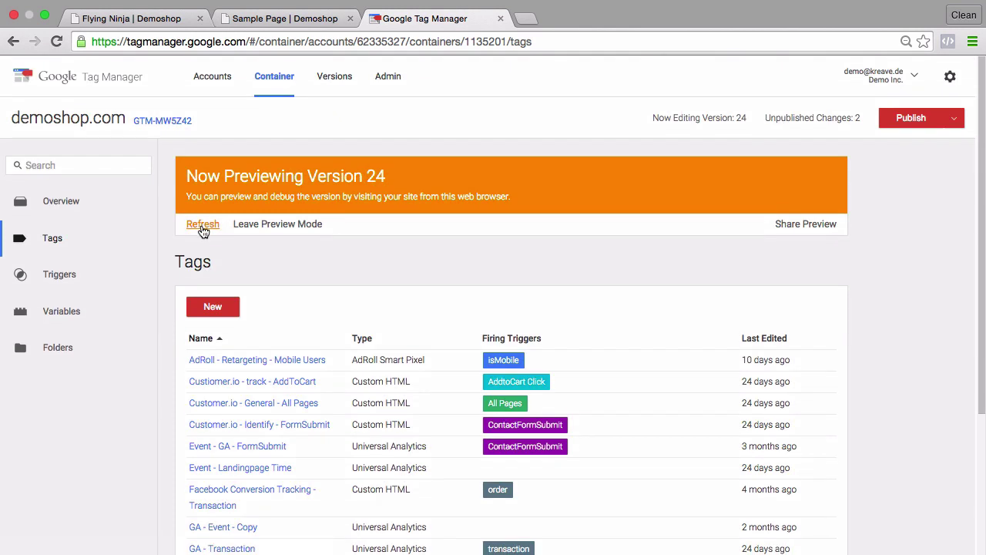
pyautogui.click(241, 21)
pyautogui.click(172, 24)
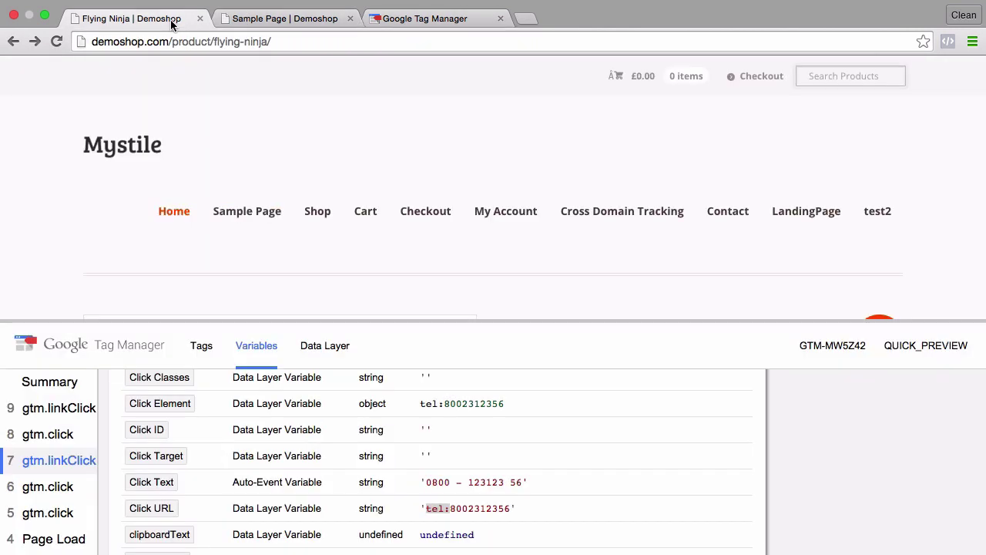
pyautogui.press('super+r')
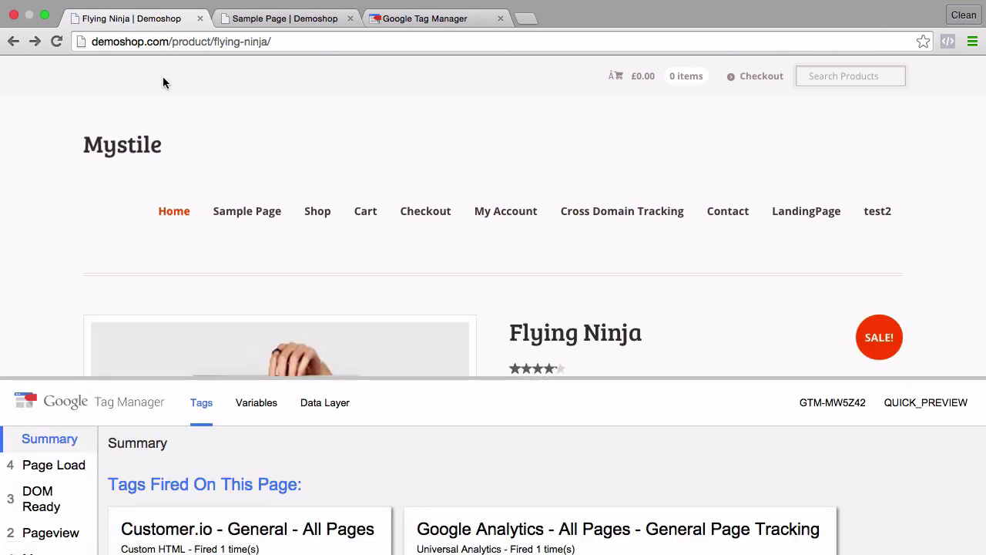
# Test the footer's phone link in a new tab and check which tags fire on its gtm.linkClick event.
pyautogui.scroll(-1, 163, 76)
pyautogui.scroll(-15, 163, 76)
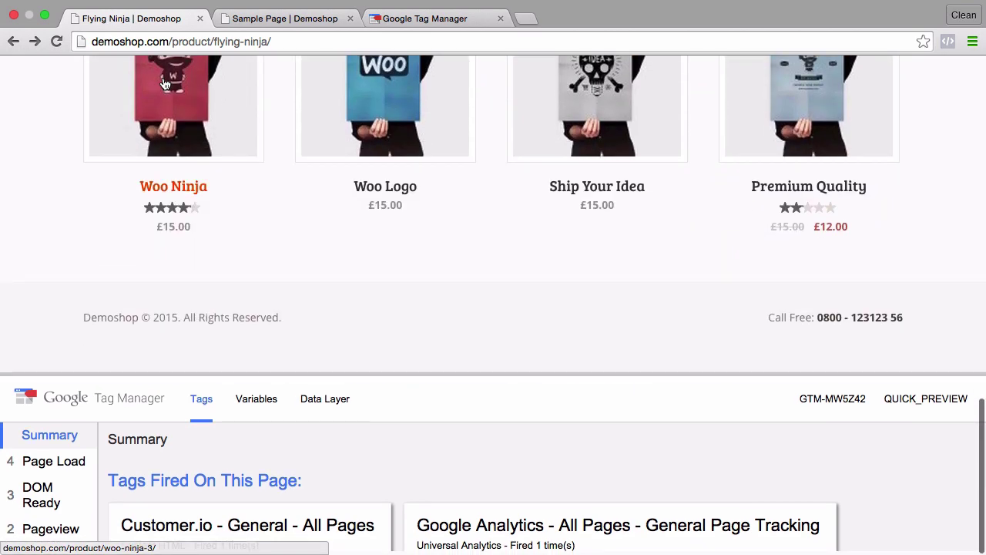
pyautogui.click(848, 330)
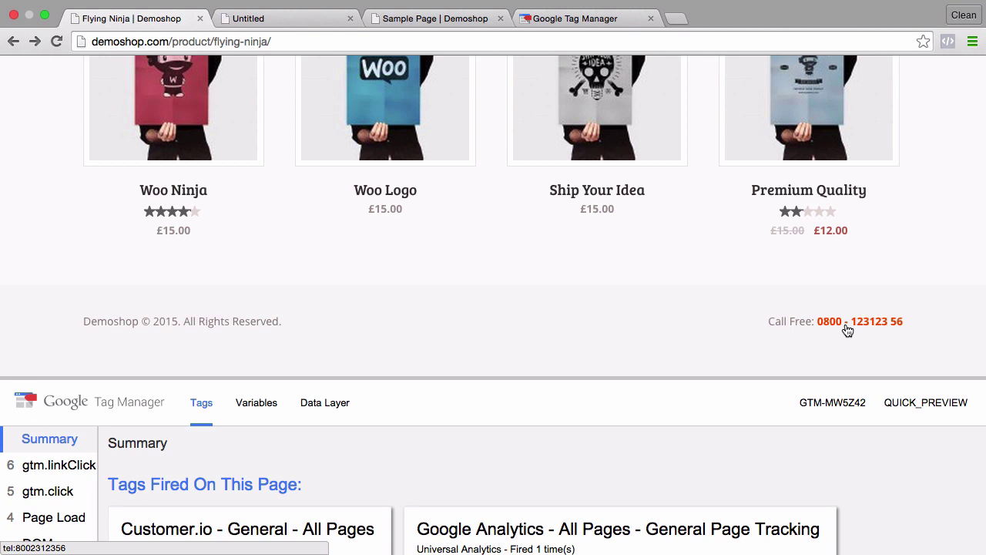
pyautogui.click(43, 470)
pyautogui.scroll(-1, 279, 459)
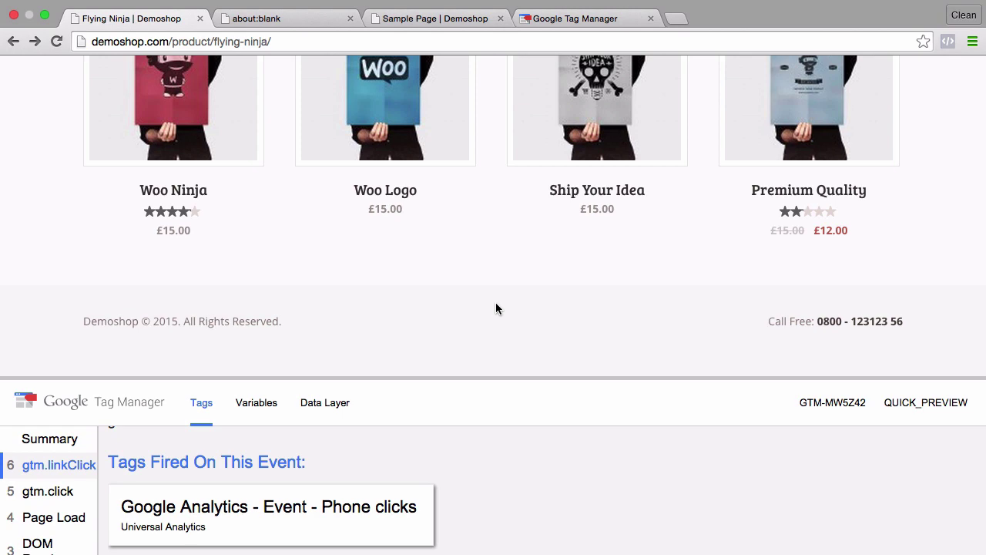
# Open the Checkout, My Account and Cross Domain Tracking navigation links in new tabs to generate ordinary link clicks.
pyautogui.scroll(15, 478, 291)
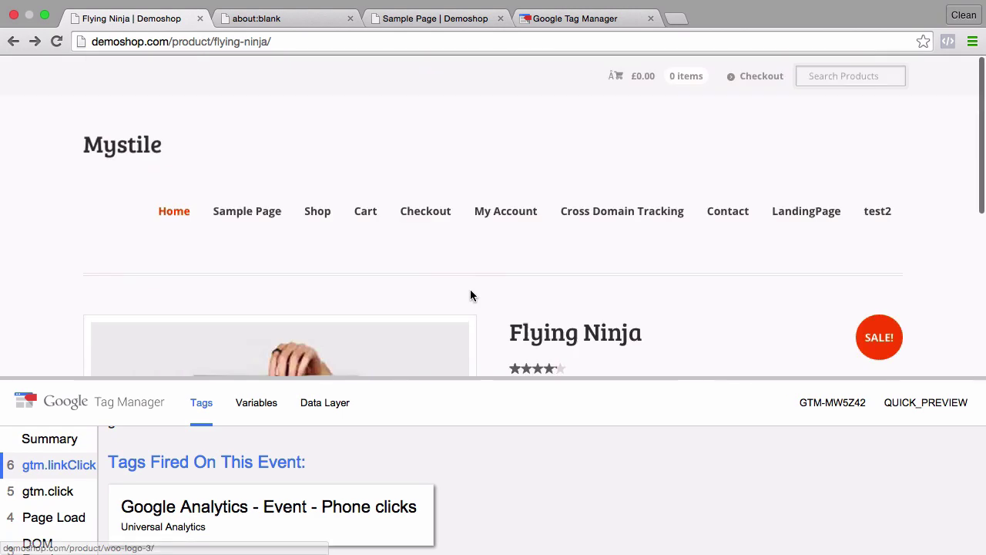
pyautogui.keyDown('super'); pyautogui.click(447, 213); pyautogui.keyUp('super')
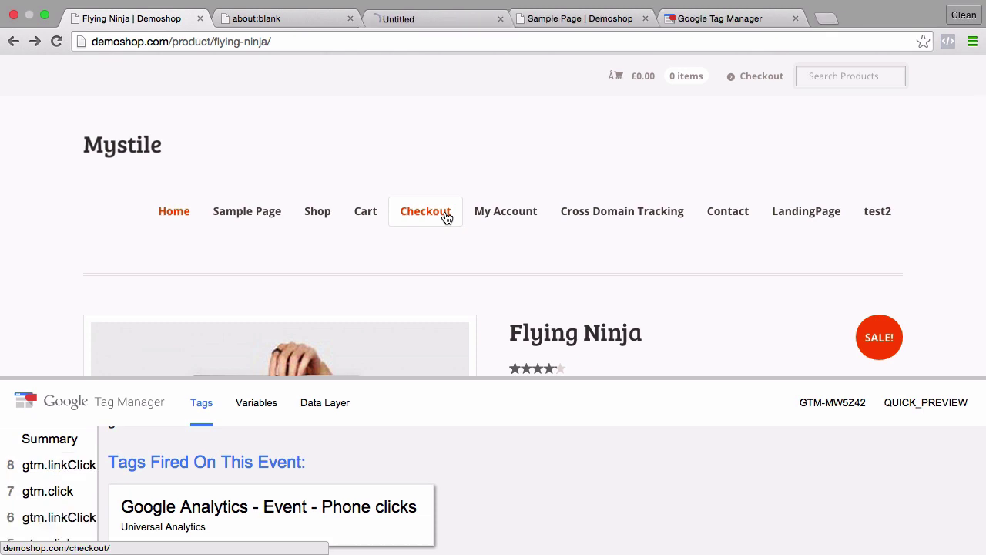
pyautogui.keyDown('super'); pyautogui.click(498, 218); pyautogui.keyUp('super')
pyautogui.keyDown('super'); pyautogui.click(651, 212); pyautogui.keyUp('super')
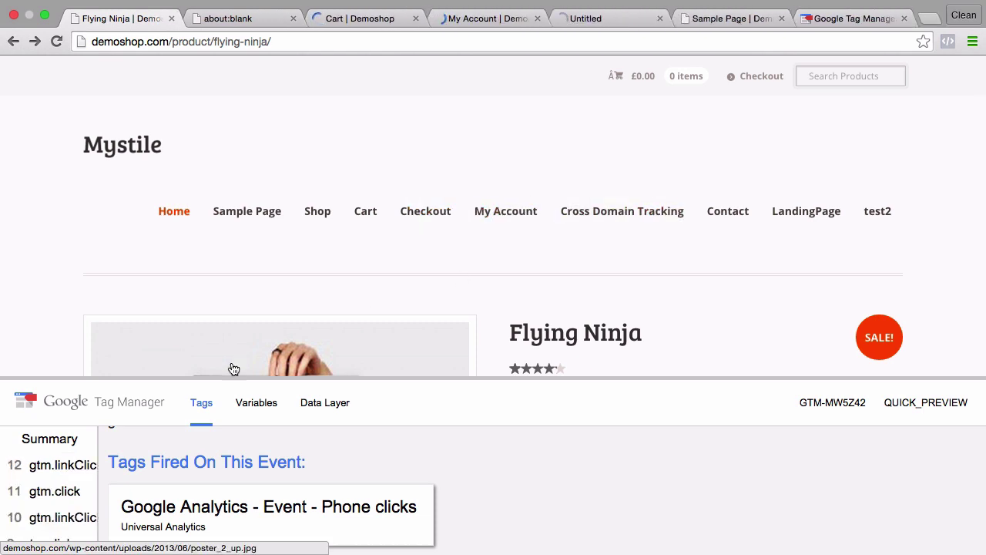
# Inspect the fired tags for gtm.linkClick events 12, 10 and 8 in the preview console.
pyautogui.click(91, 478)
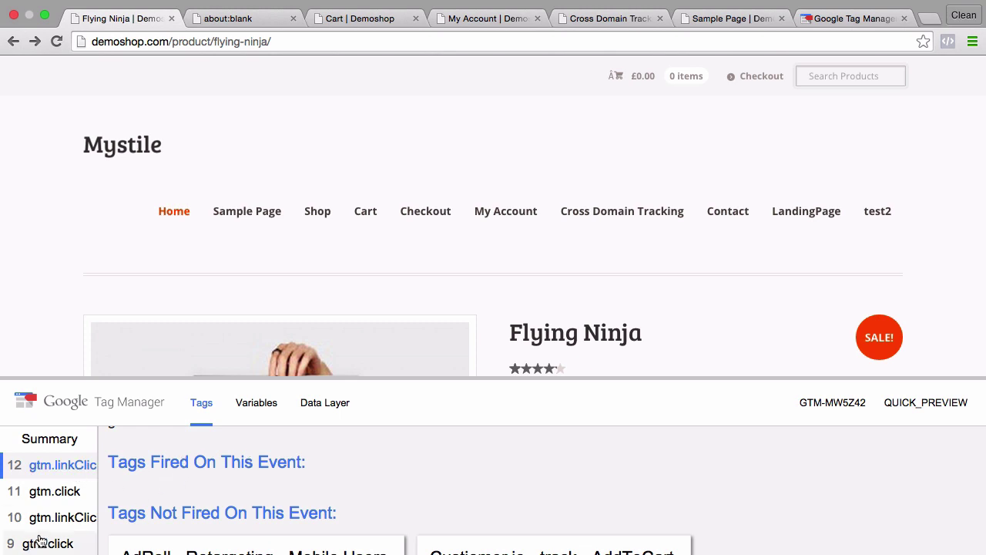
pyautogui.click(58, 518)
pyautogui.scroll(-2, 47, 506)
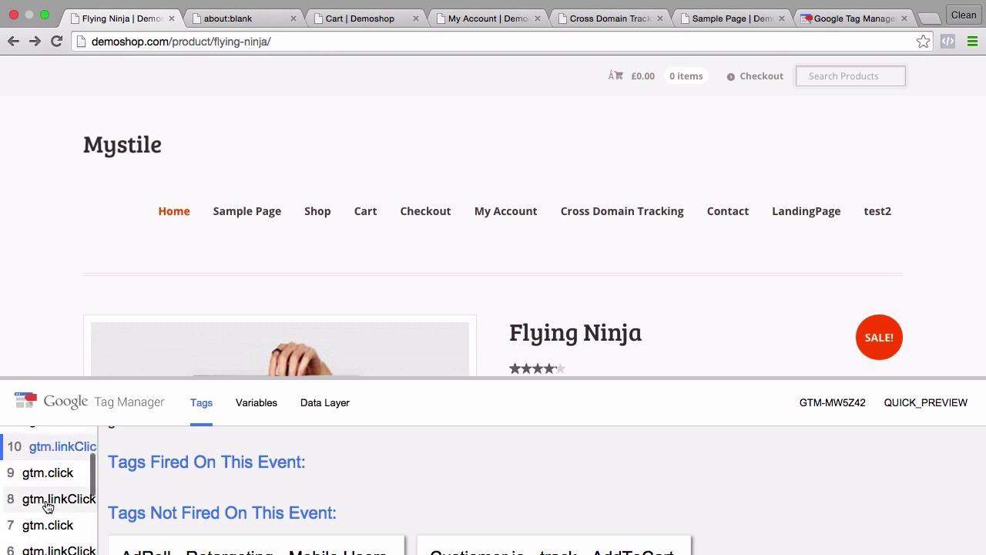
pyautogui.click(48, 505)
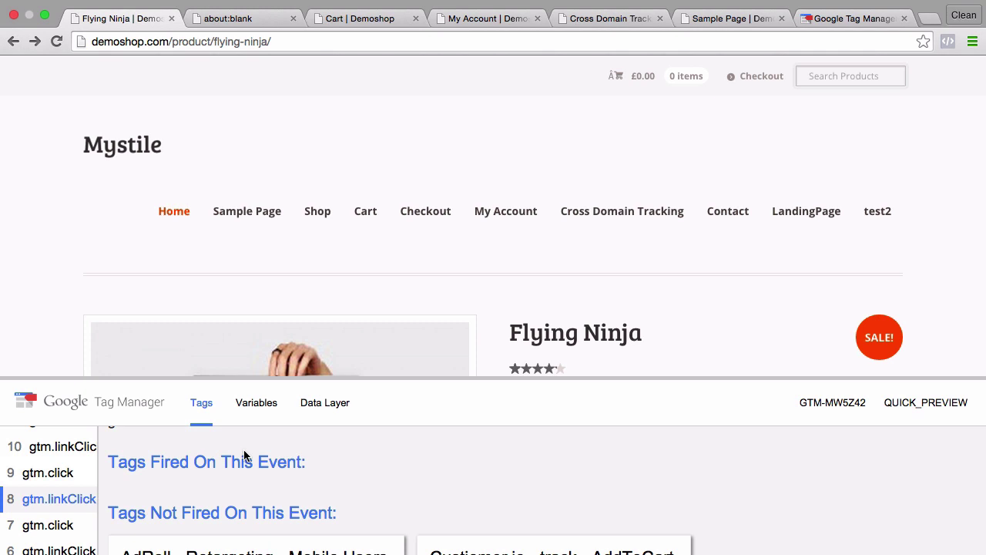
# Open the Real-Time Events report for the demoshop.com Master view in Google Analytics and drill into the Clicks event category.
pyautogui.click(207, 19)
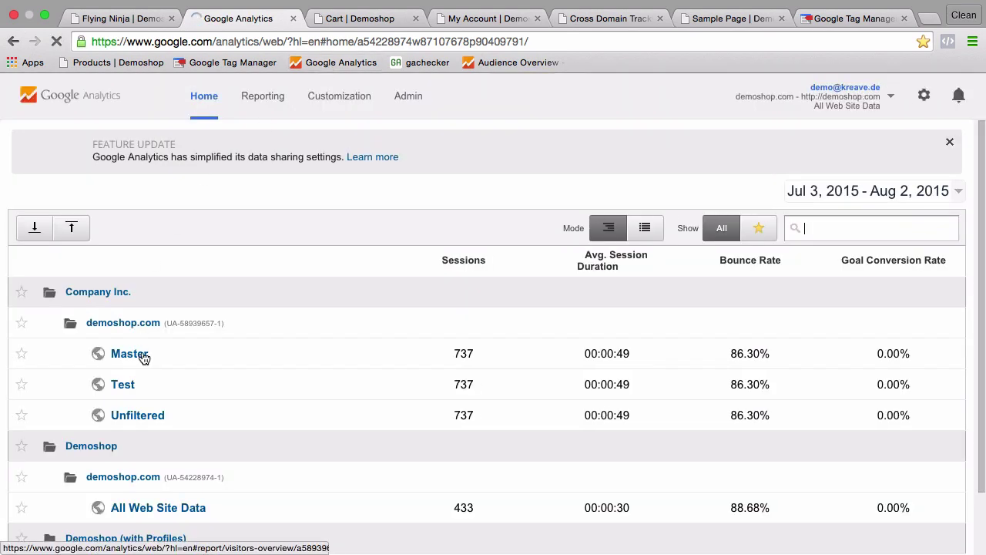
pyautogui.click(137, 355)
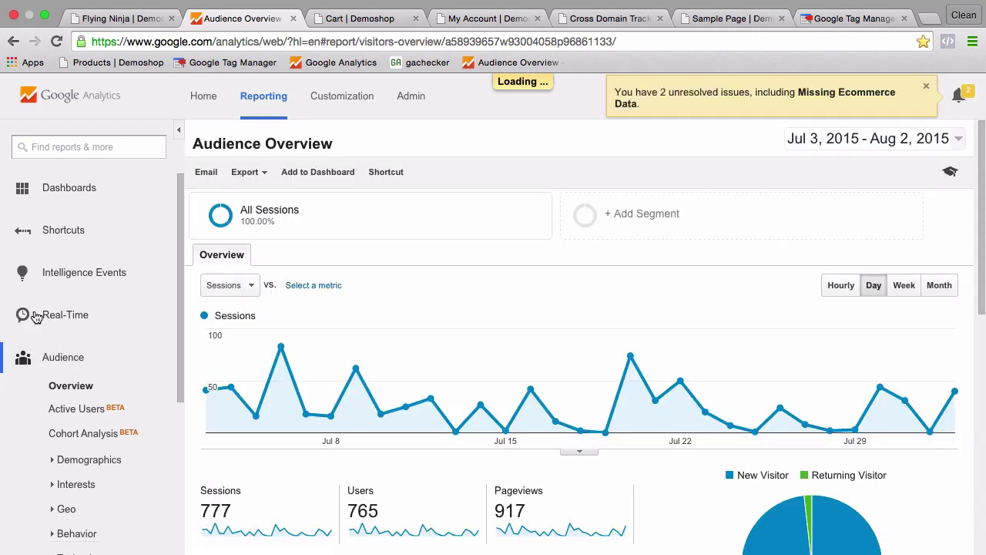
pyautogui.click(33, 314)
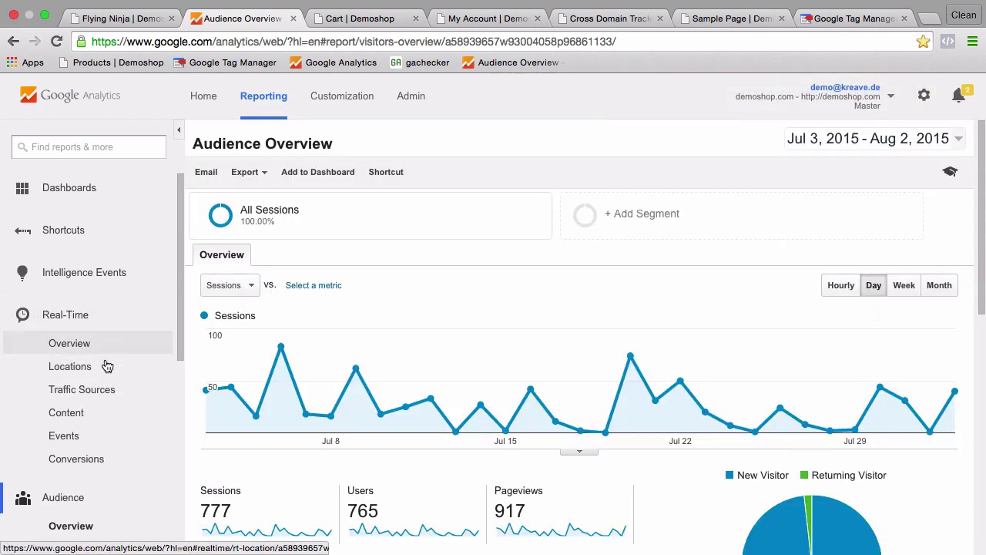
pyautogui.click(61, 435)
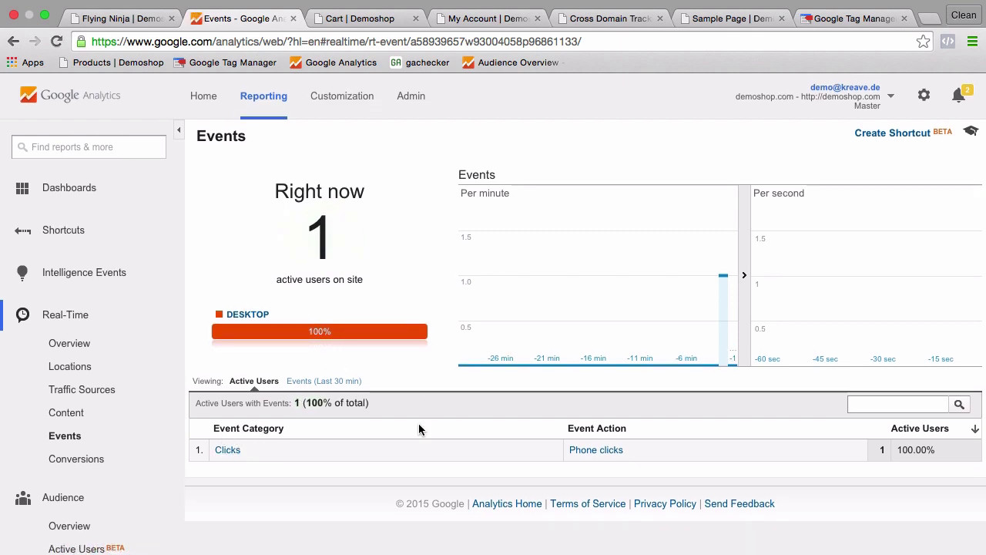
pyautogui.click(224, 454)
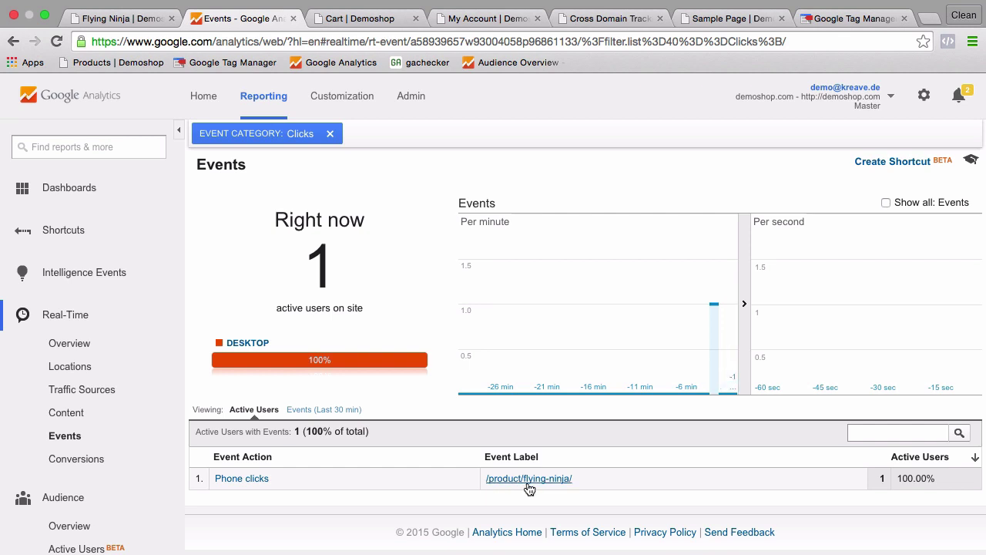
# Return to the Flying Ninja product page and look further down it.
pyautogui.click(113, 19)
pyautogui.scroll(-5, 165, 308)
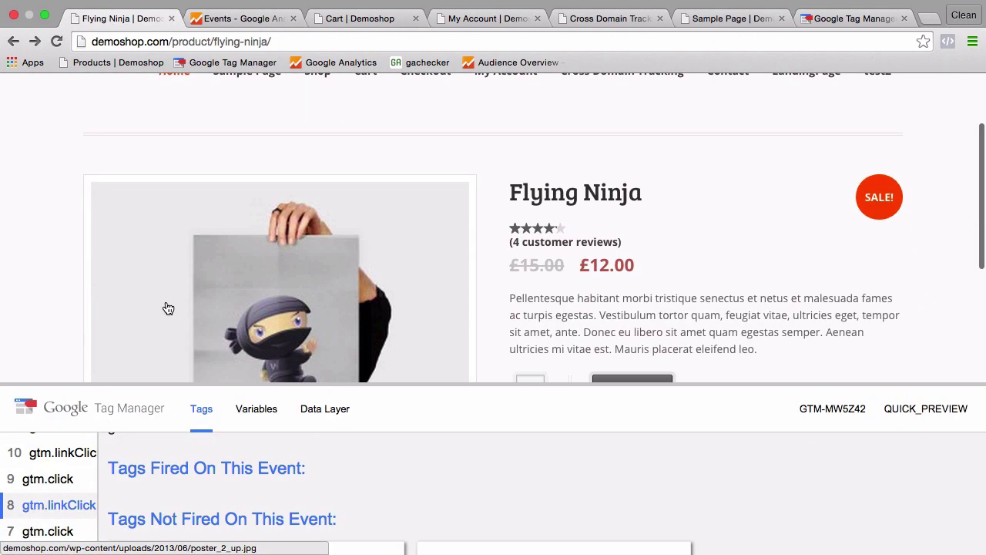